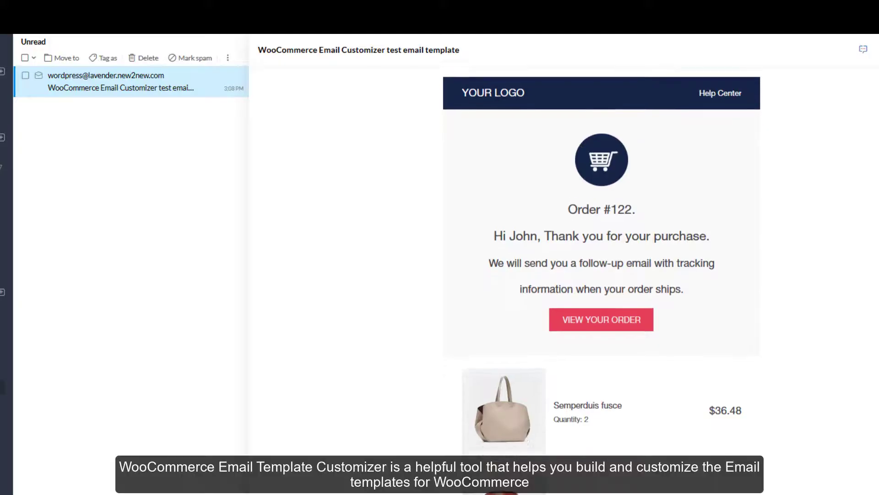
- Review the test order email from its header down to the billing and shipping addresses
scroll(602, 284, down, 5)
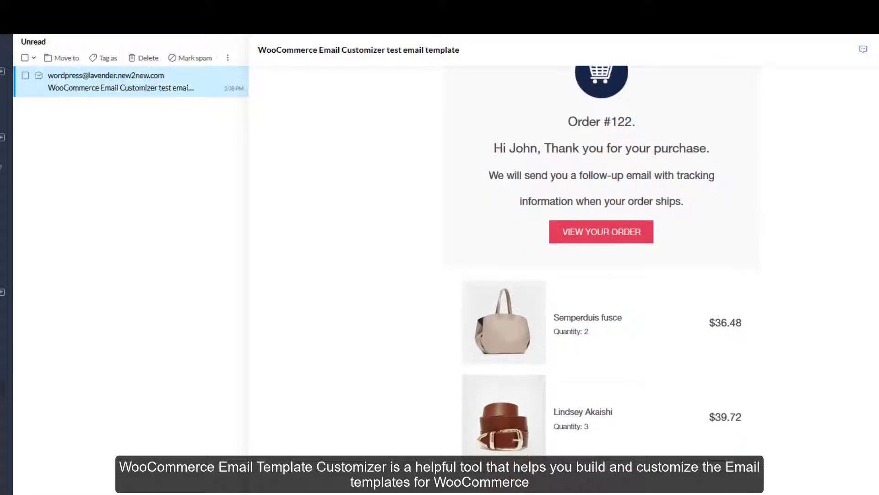
scroll(601, 284, down, 3)
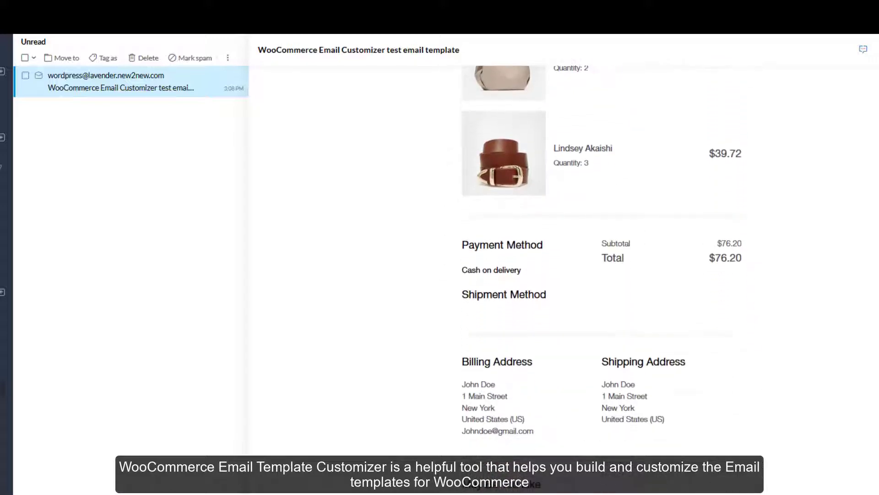
scroll(602, 284, down, 5)
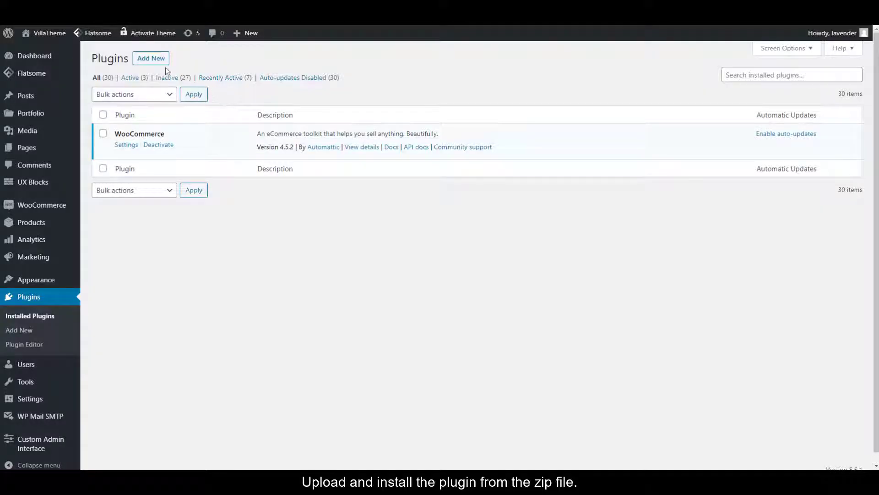
- Upload the woocommerce-email-template-customizer zip file as a new plugin, install it and activate it
click(158, 63)
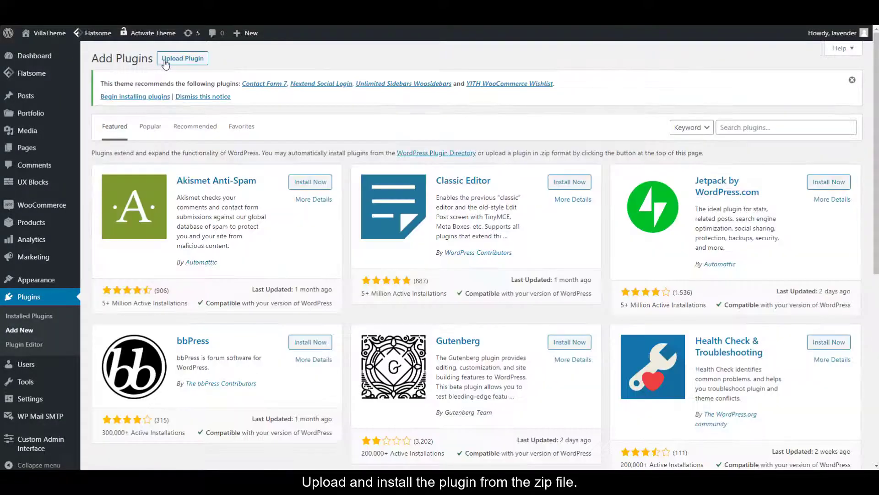
click(170, 63)
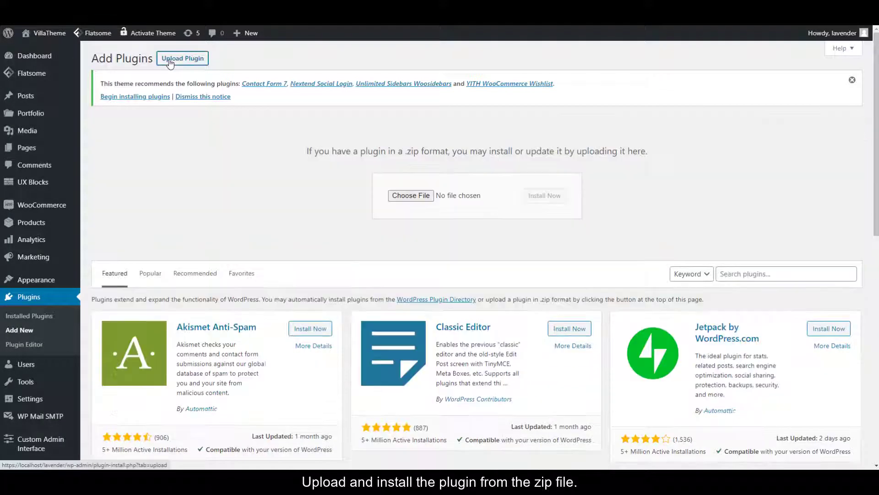
click(419, 197)
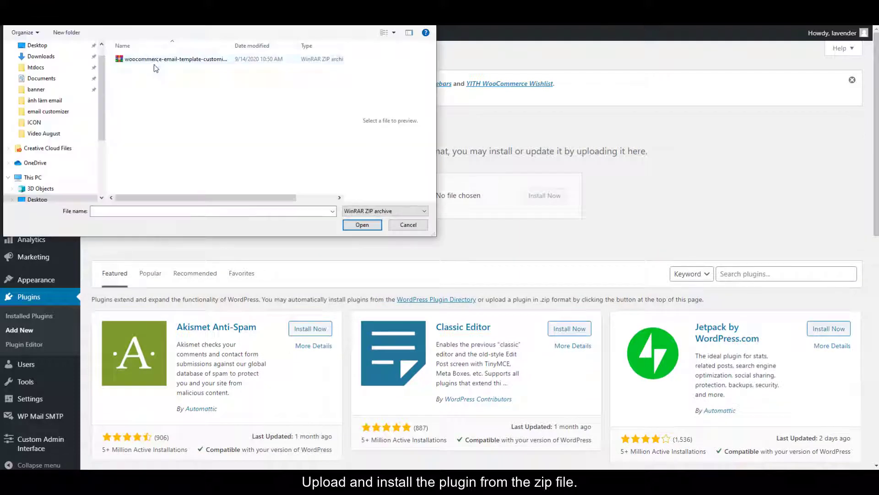
click(363, 225)
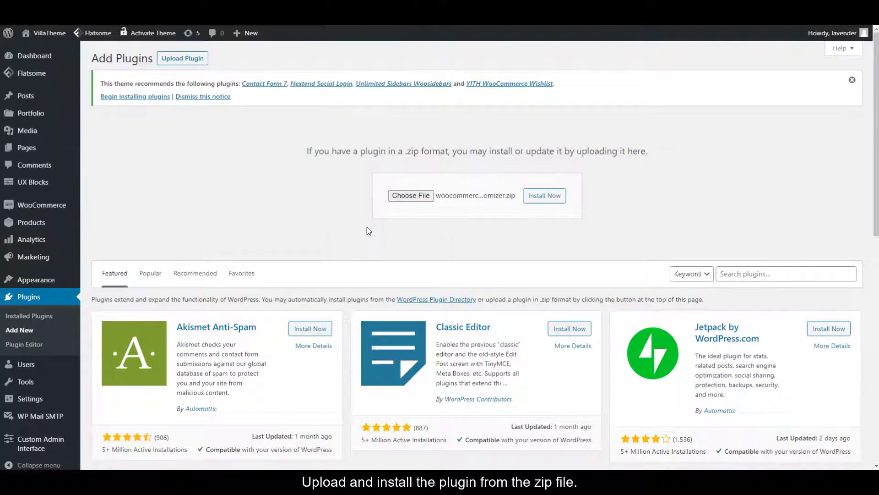
click(545, 197)
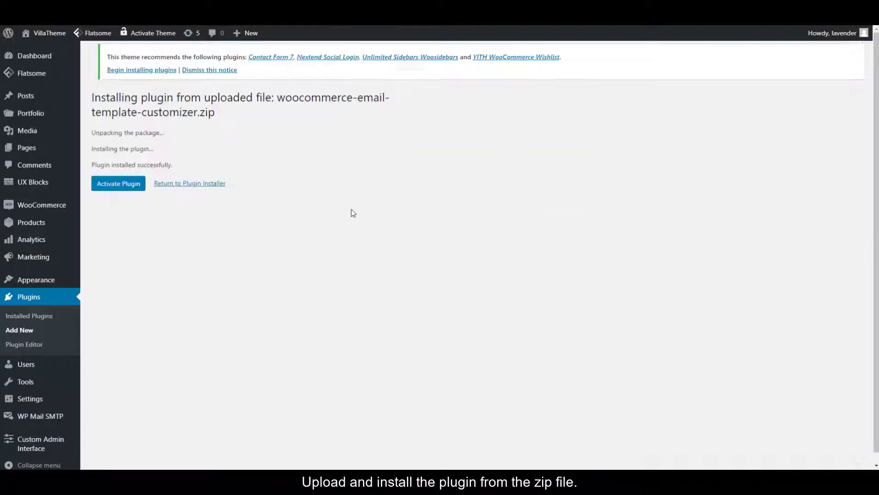
click(131, 189)
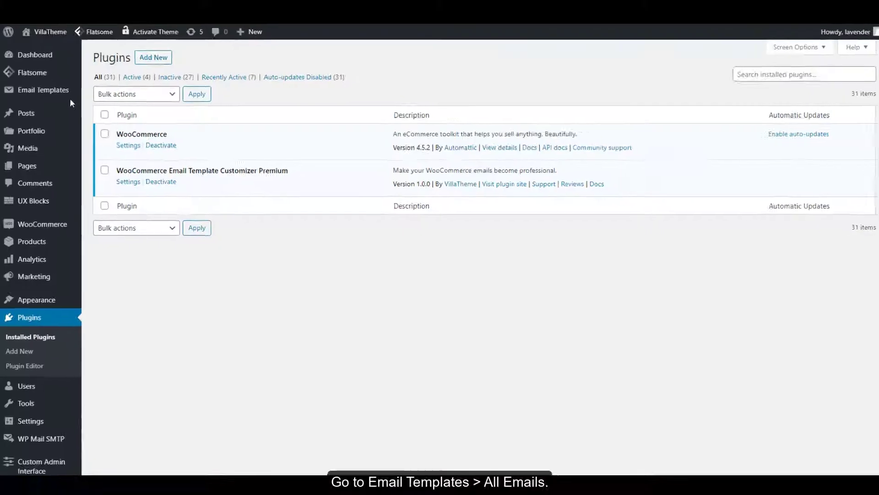
- Go to the list of all email templates and open the copied completed-order template for editing
mouse_move(65, 95)
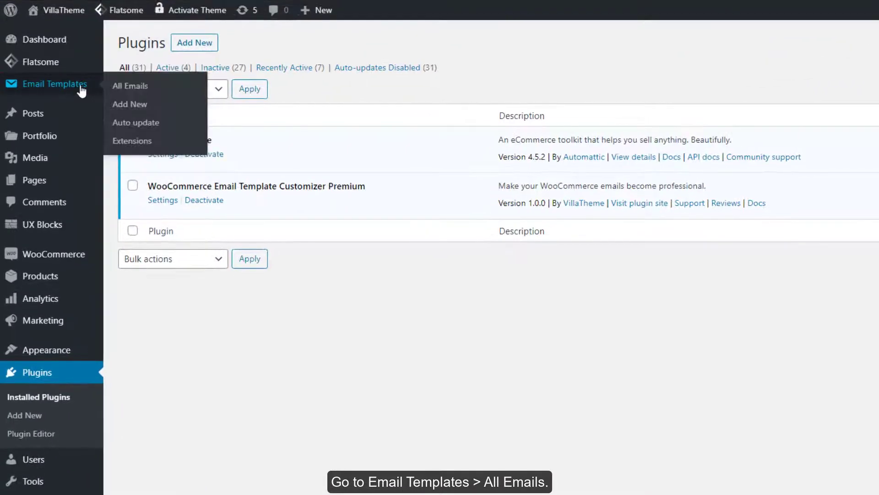
click(132, 87)
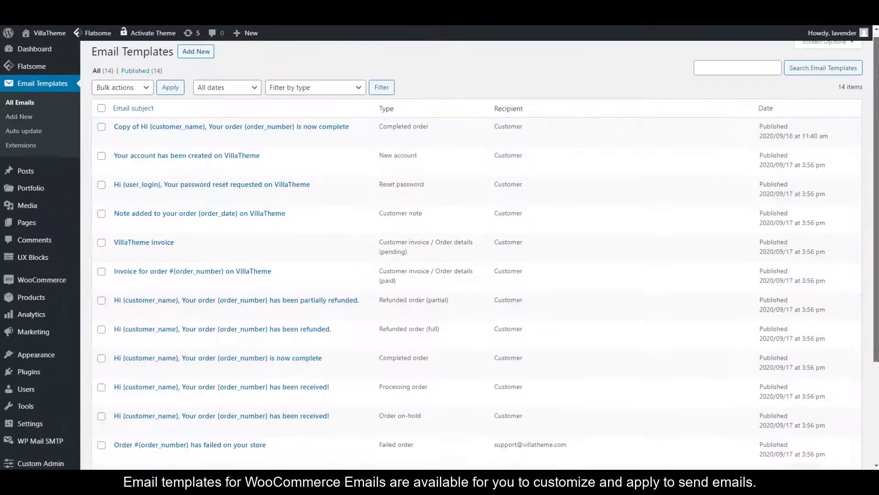
scroll(476, 251, down, 3)
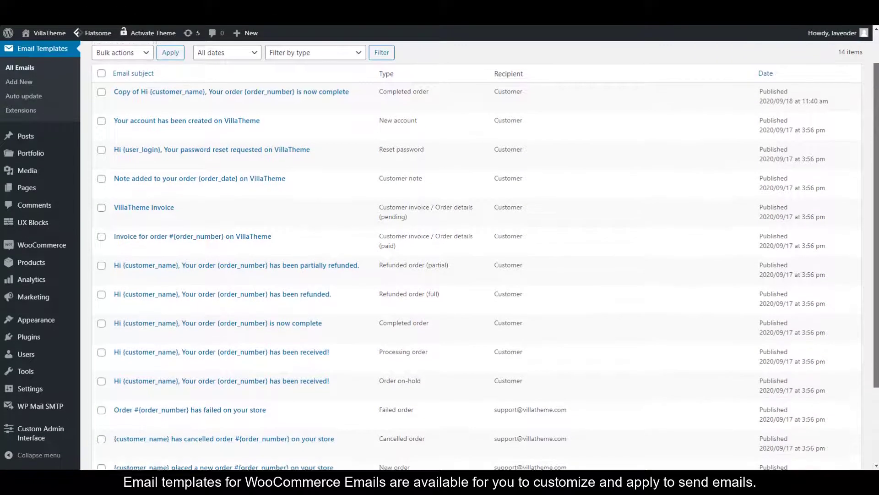
scroll(878, 152, down, 1)
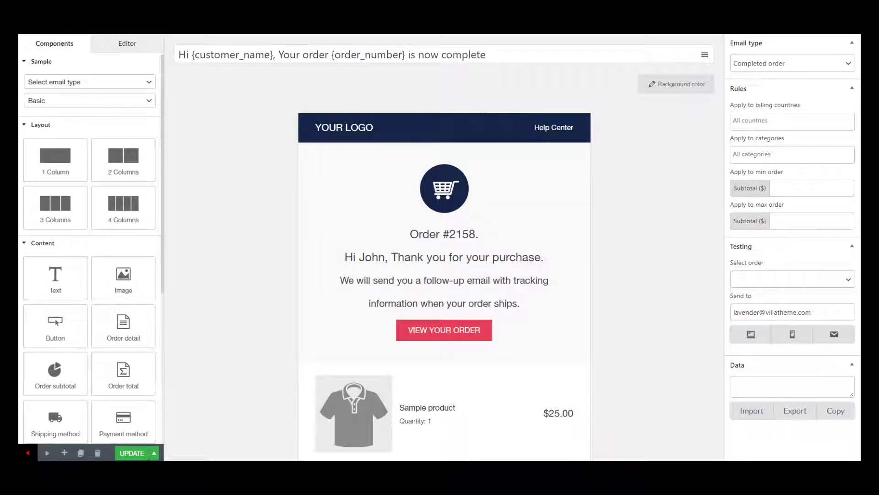
scroll(444, 248, down, 8)
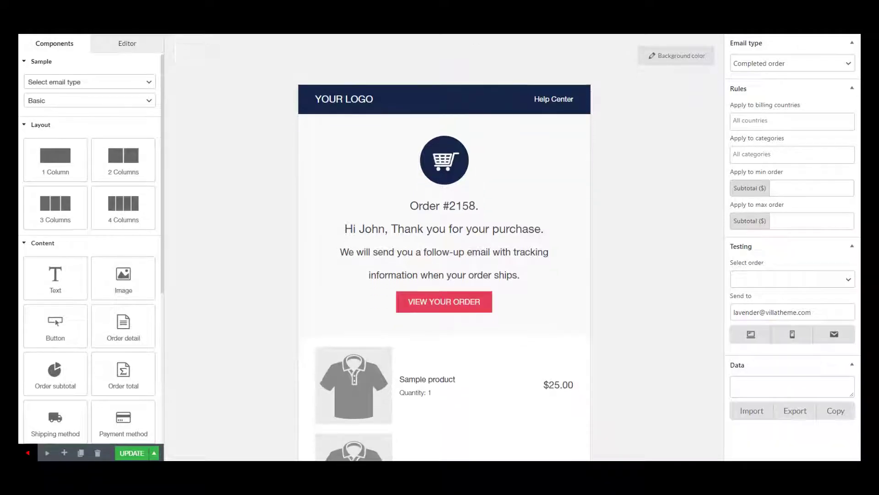
- Examine the layout and content components available for building the email template
scroll(444, 247, down, 4)
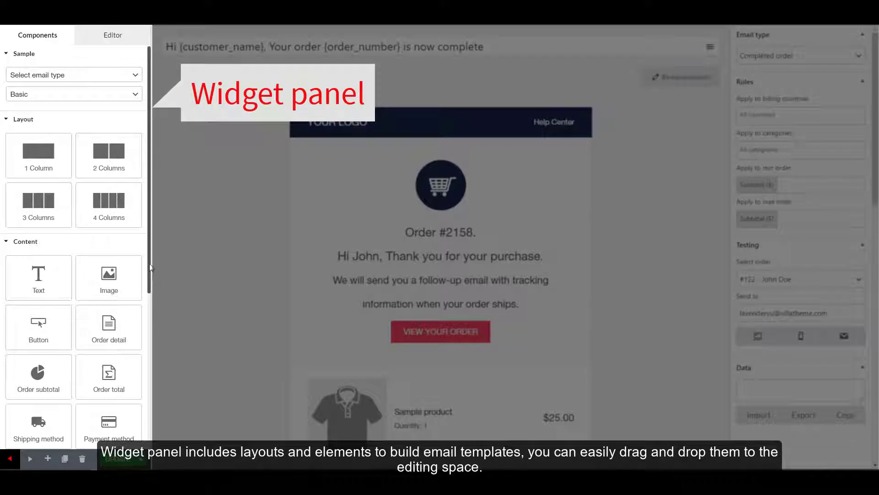
scroll(149, 264, down, 1)
drag(146, 281, 133, 353)
scroll(136, 376, down, 5)
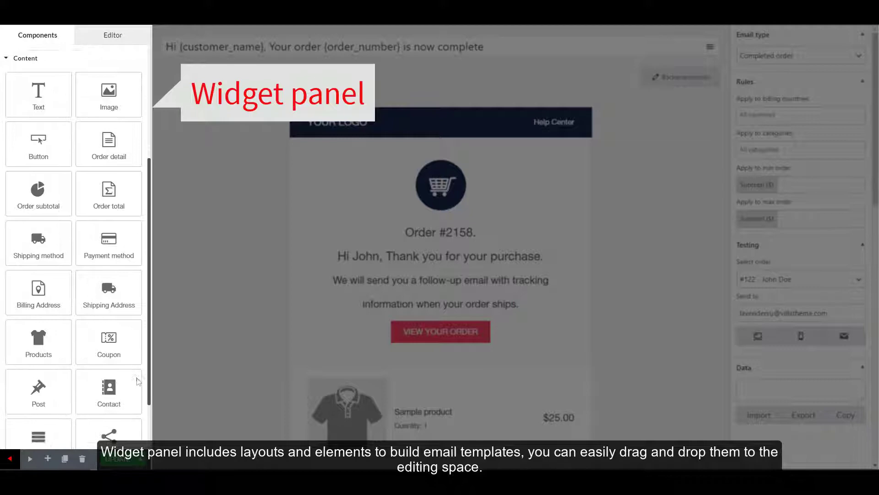
scroll(139, 420, down, 1)
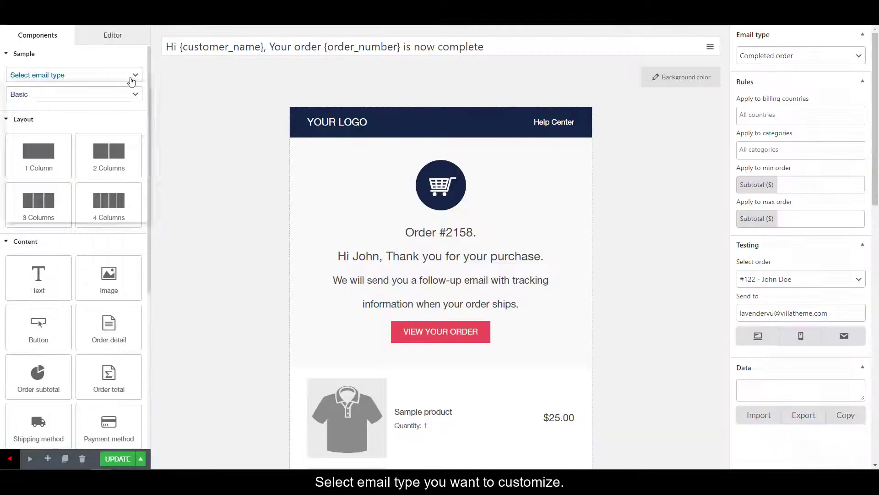
- Load the New order sample for the admin into the template, accepting the template change
click(133, 75)
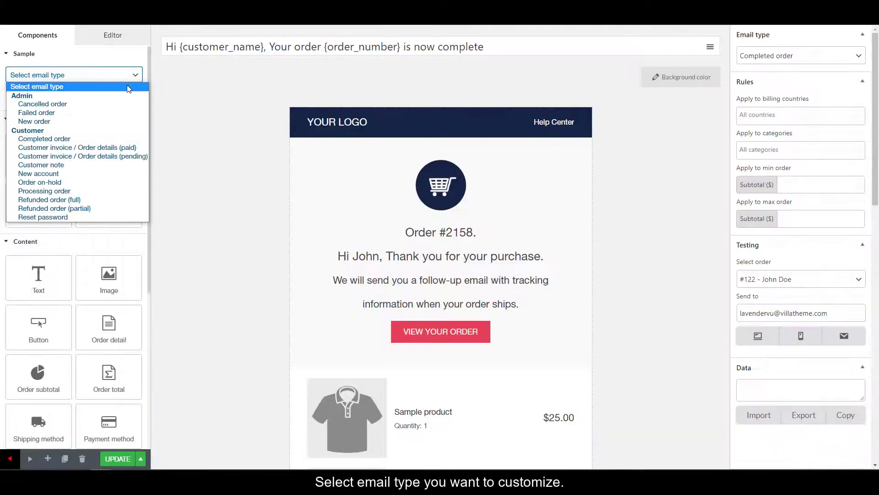
click(117, 122)
click(480, 69)
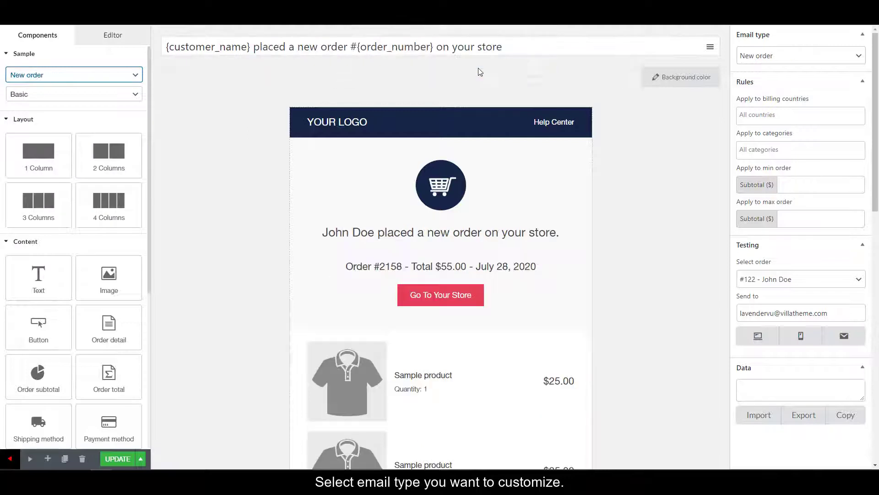
- Replace the template with the New account customer sample and accept the change
click(85, 74)
click(70, 174)
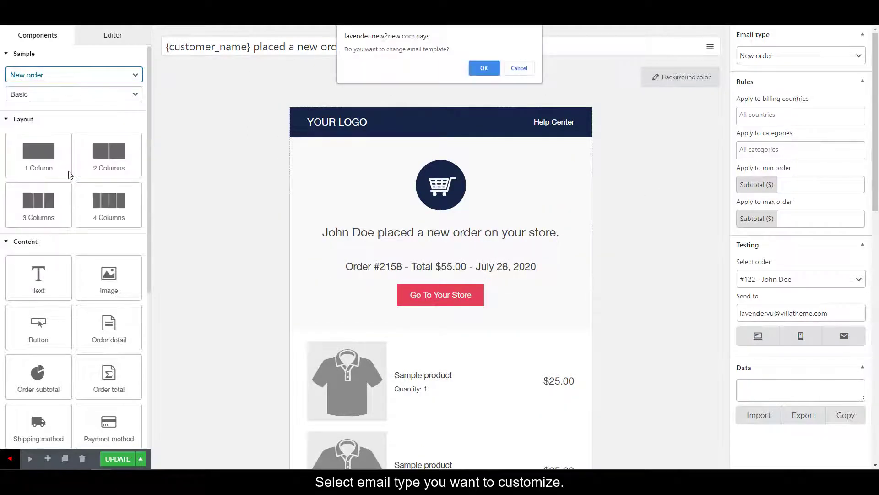
click(484, 67)
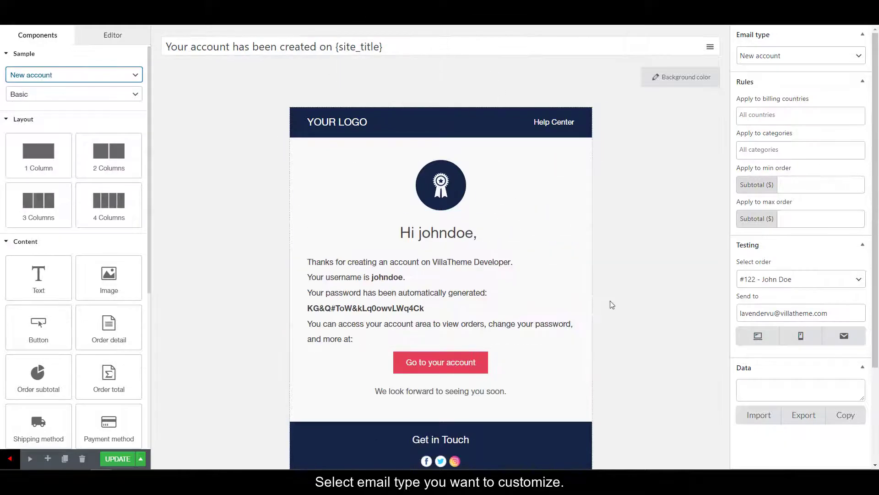
- Load the Completed order customer sample into the template and accept the change
click(93, 78)
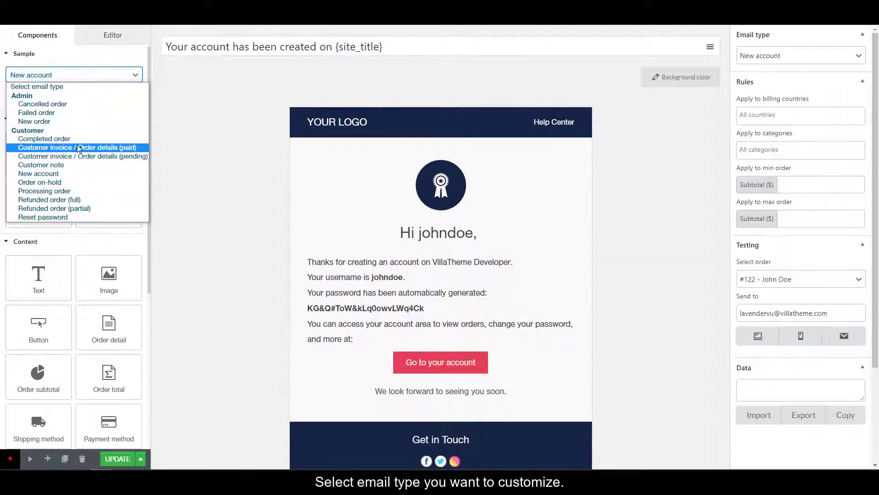
click(108, 144)
click(484, 68)
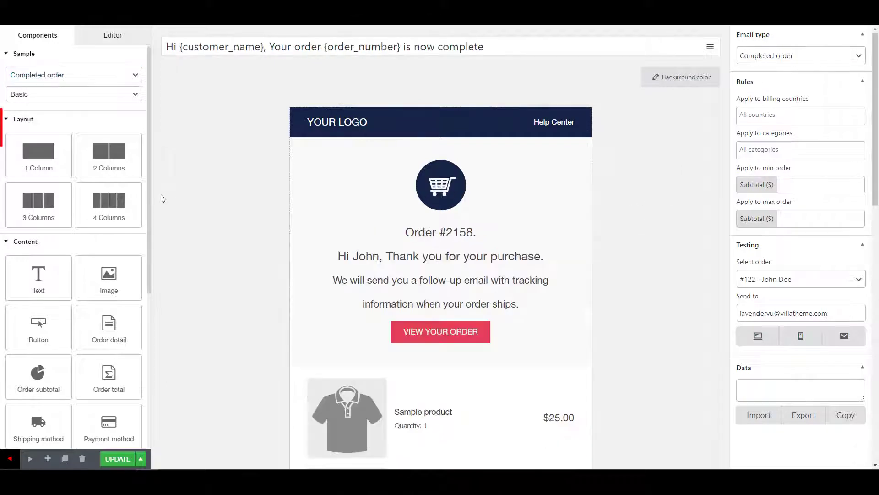
mouse_move(137, 173)
mouse_down()
mouse_move(161, 191)
mouse_move(148, 216)
mouse_move(158, 225)
mouse_up()
scroll(151, 271, down, 3)
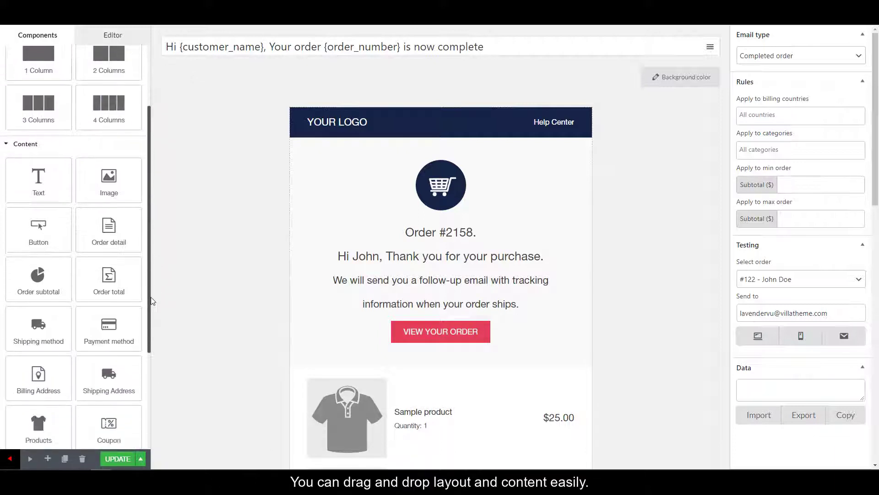
drag(125, 190, 194, 234)
drag(138, 229, 171, 246)
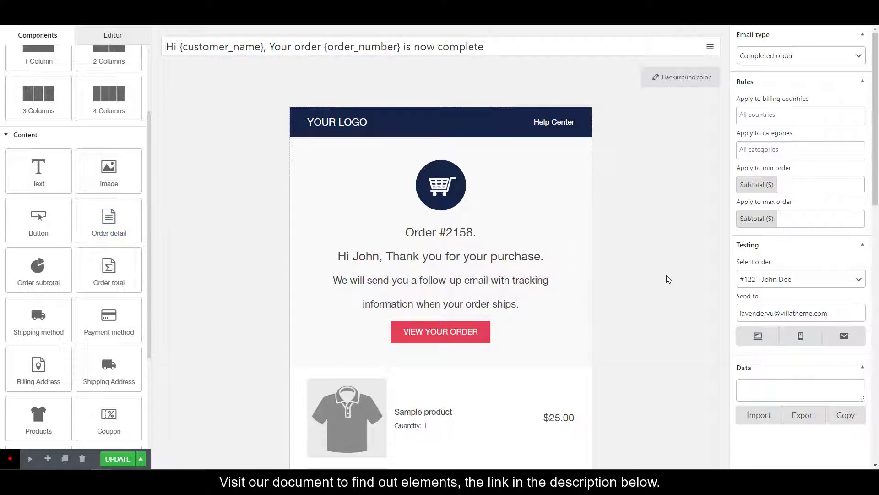
- Examine the shortcodes available for the email subject, leaving the subject as it is
click(712, 50)
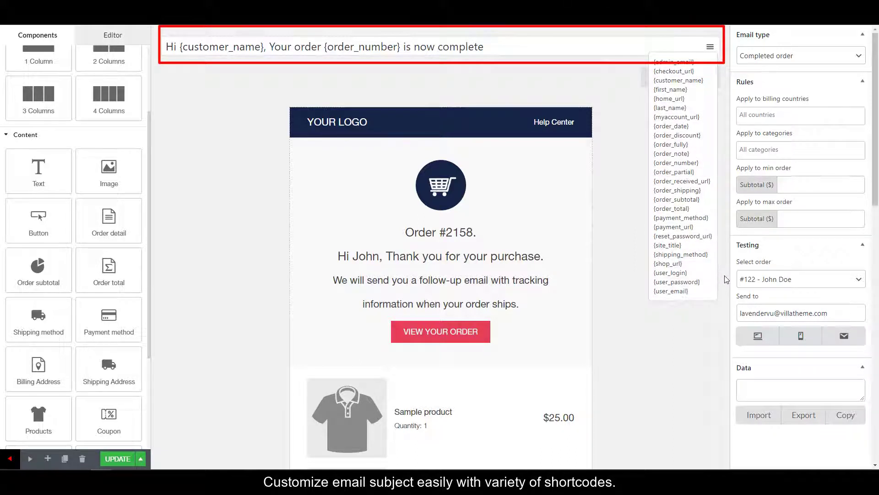
click(711, 48)
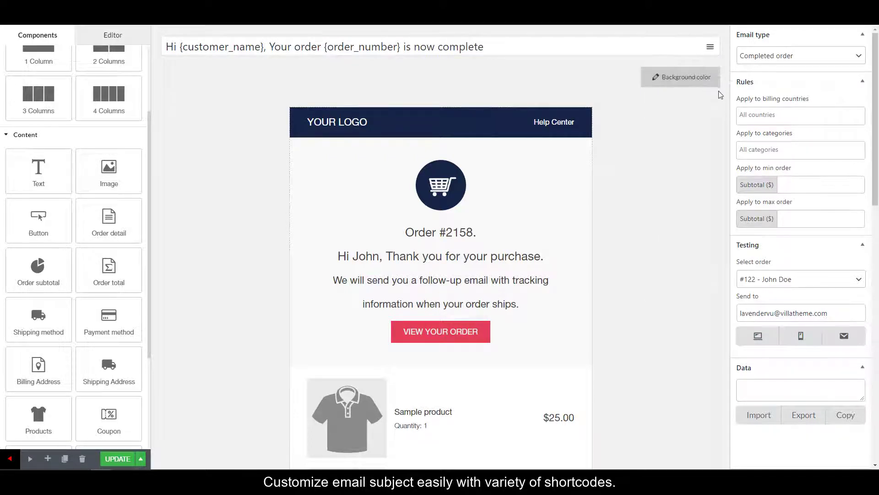
- Select all text in the order thank-you block, try a red font colour and change it to black
scroll(441, 274, down, 2)
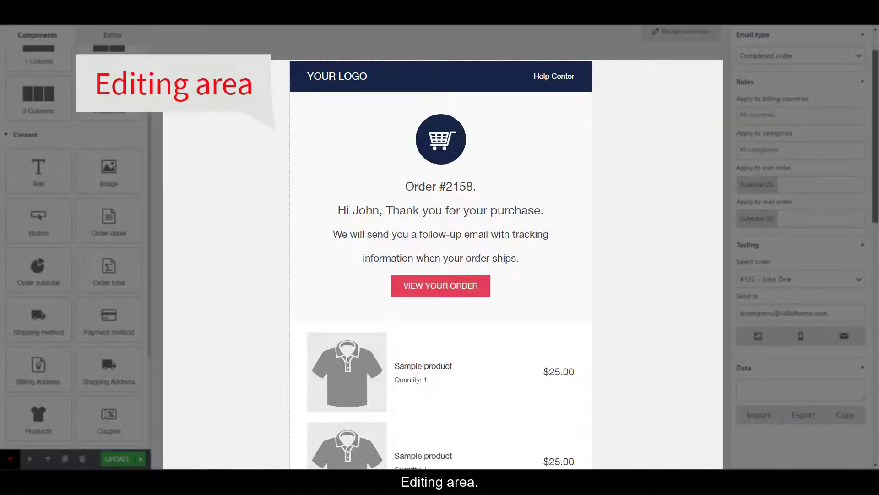
scroll(441, 275, down, 3)
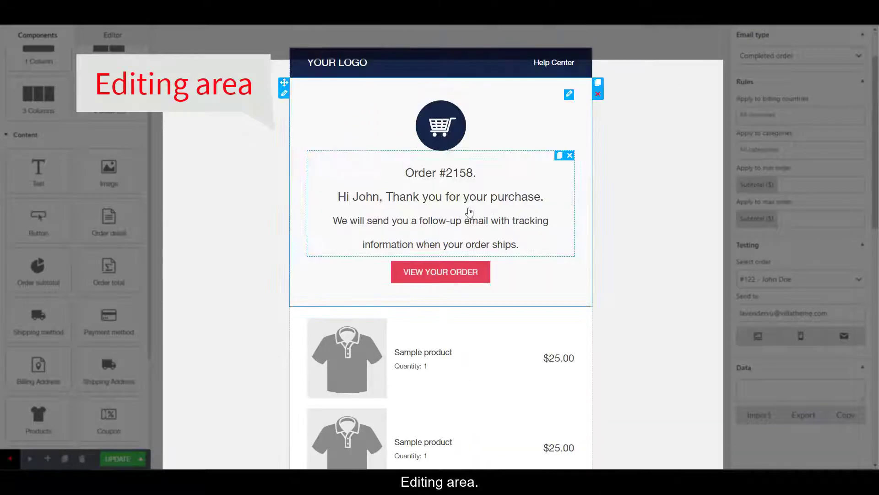
click(469, 213)
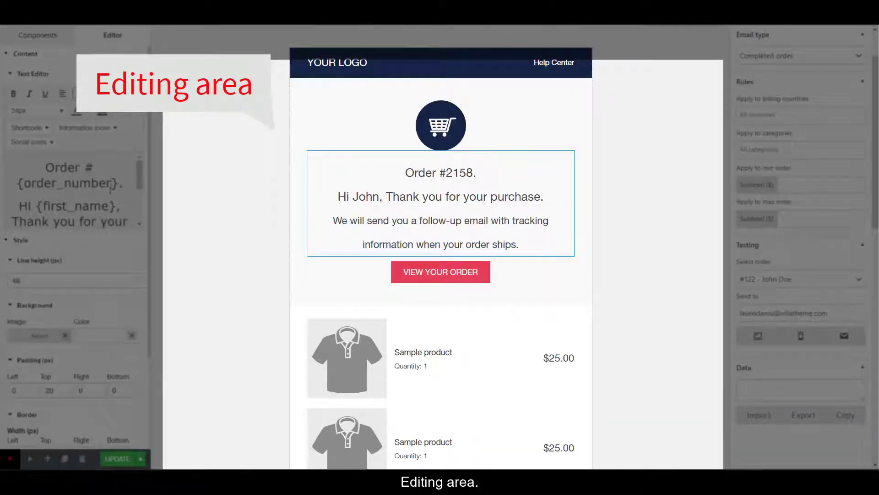
key(ctrl+a)
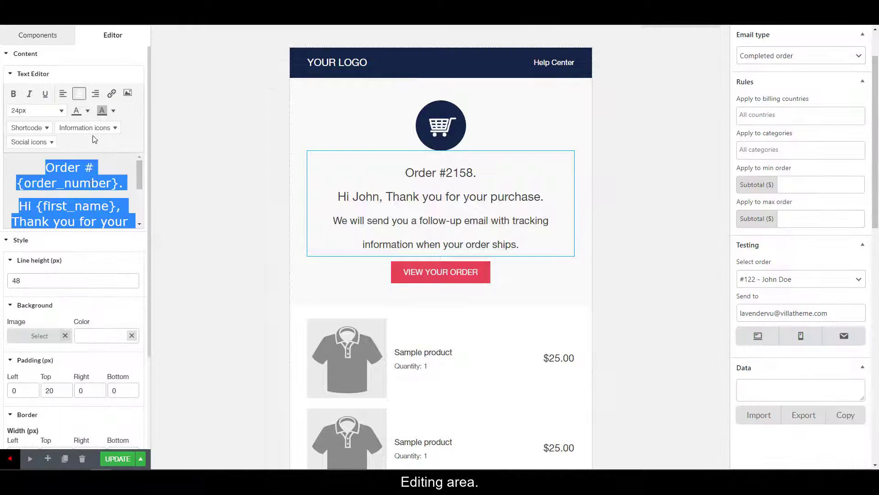
click(87, 110)
click(50, 151)
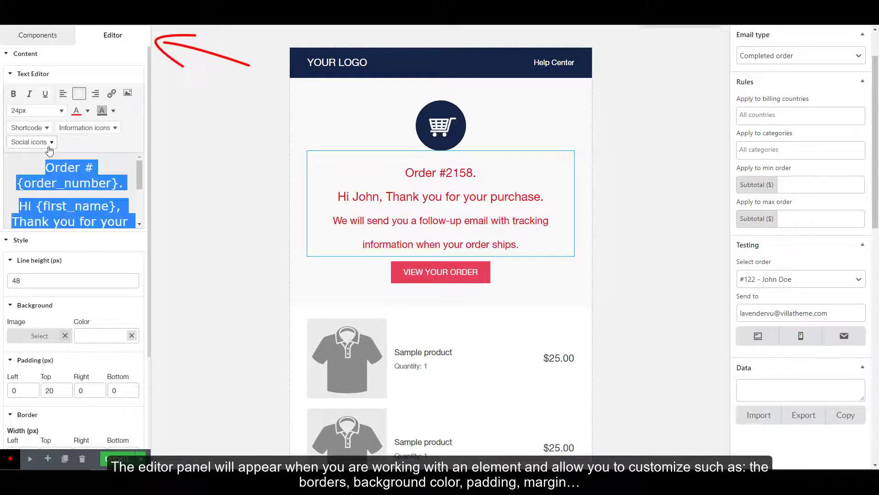
click(86, 111)
click(50, 133)
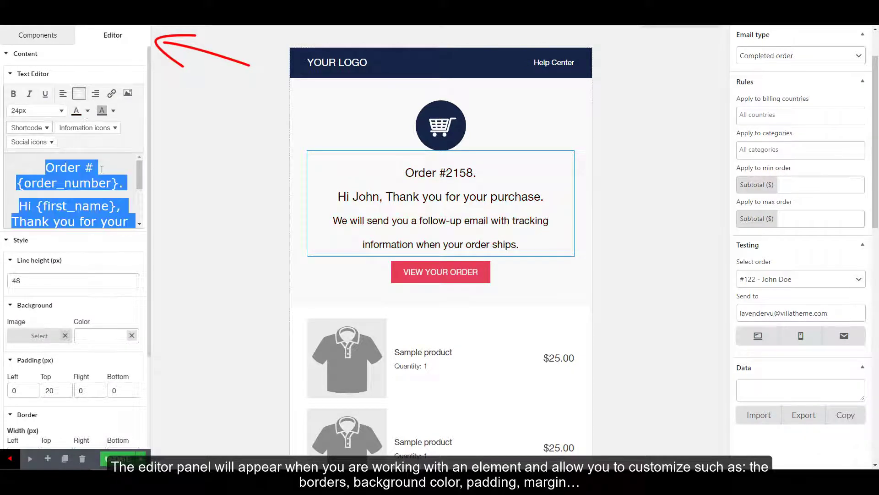
- Change the VIEW YOUR ORDER button's fill colour to a darker red
scroll(102, 169, down, 3)
click(420, 282)
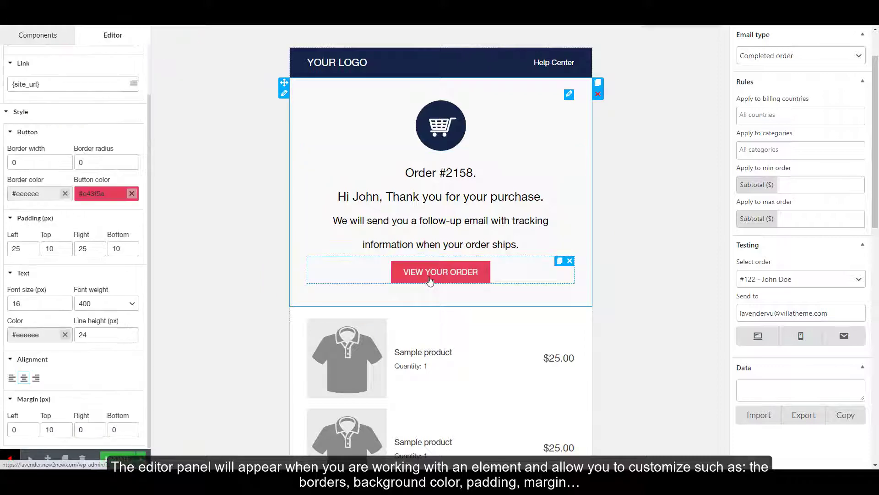
click(119, 193)
- Try the Default template on the order detail block and set it back to Horizontal text
click(394, 346)
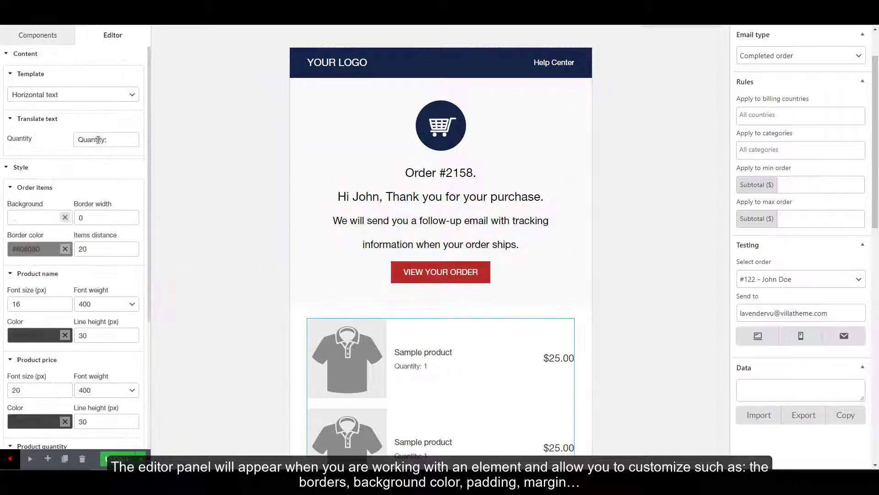
click(81, 95)
click(79, 106)
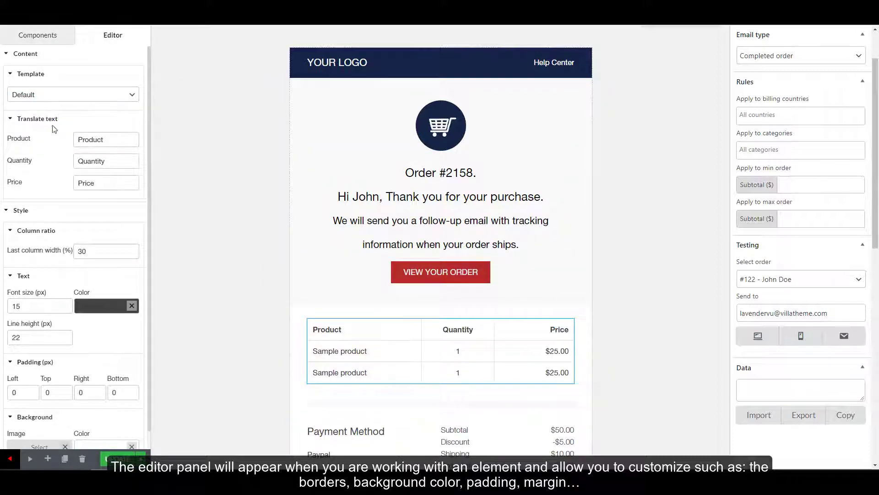
click(55, 95)
click(43, 112)
- Examine the product type choices for the suggested products block under May Be You Like, keeping Related
scroll(225, 351, down, 7)
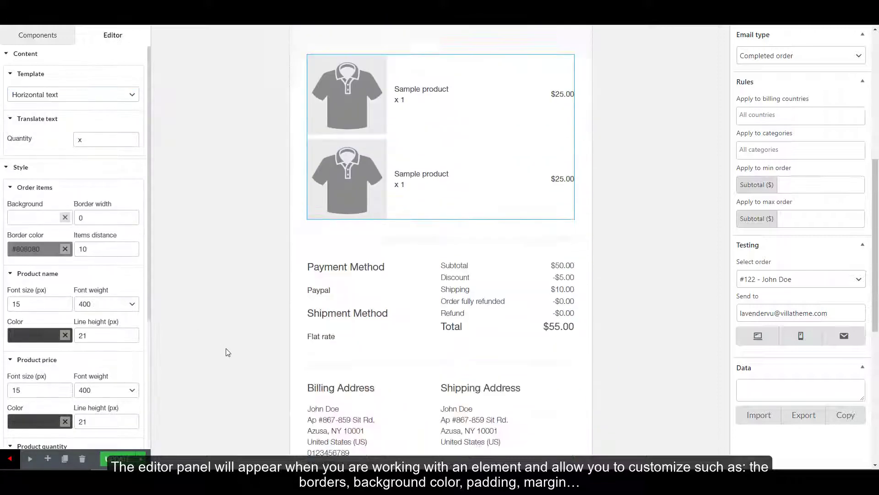
click(338, 427)
scroll(338, 426, down, 3)
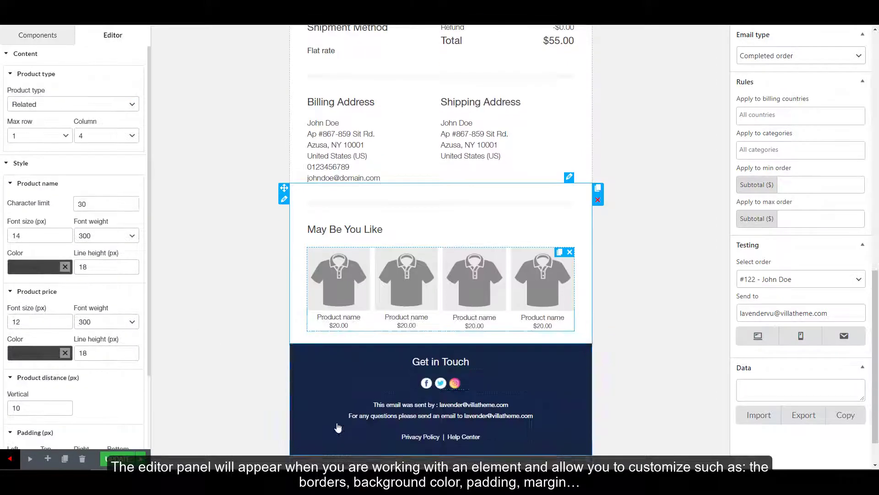
click(91, 104)
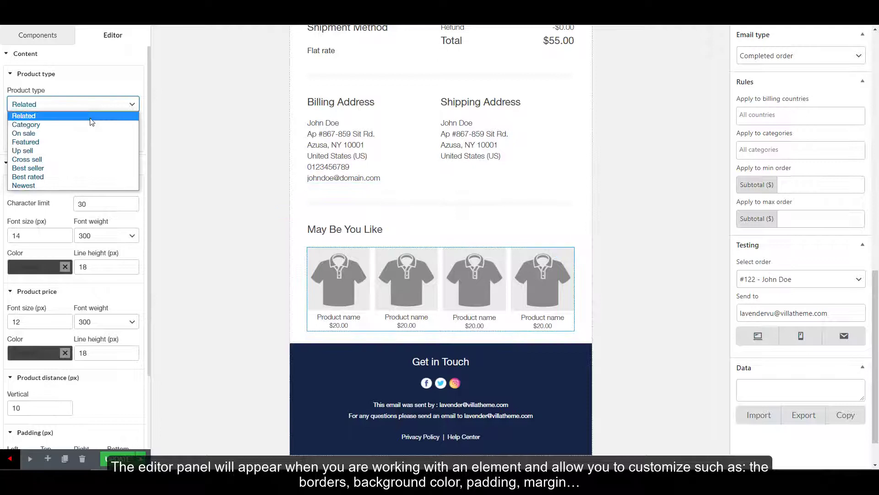
click(145, 142)
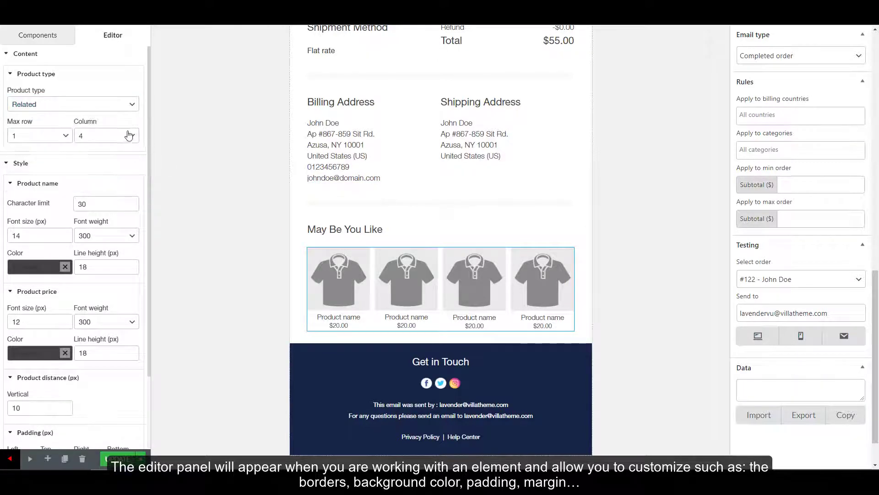
- Try 3 columns for the suggested products block and set it back to 4
click(127, 135)
click(123, 165)
click(125, 136)
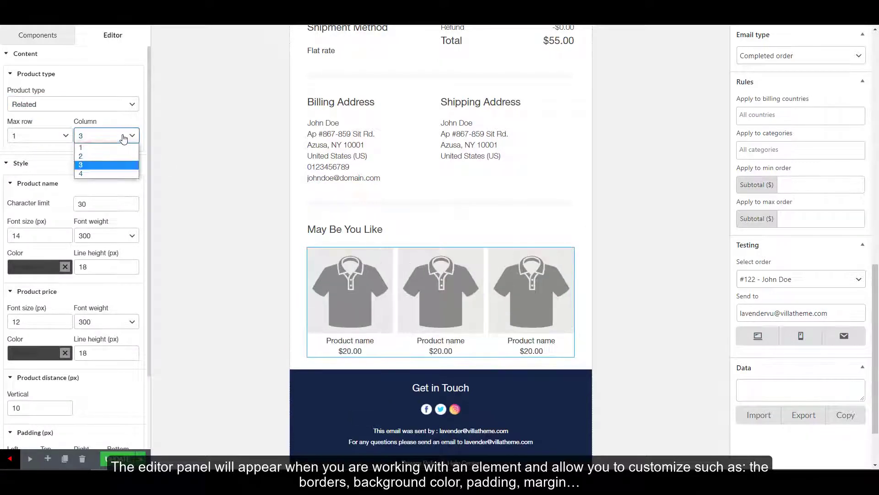
click(123, 173)
scroll(102, 250, down, 1)
scroll(101, 248, down, 3)
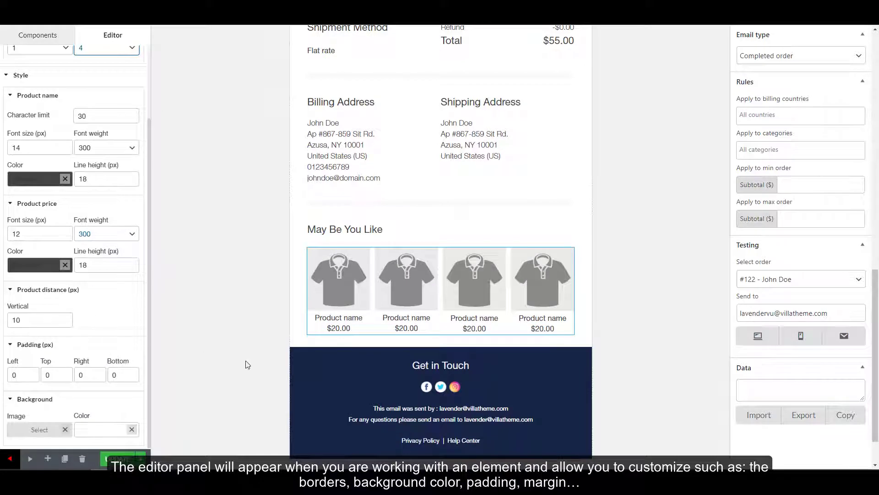
- Try other icon styles, including Black border, for the Facebook icon in the Get in Touch section
click(456, 390)
scroll(114, 98, up, 2)
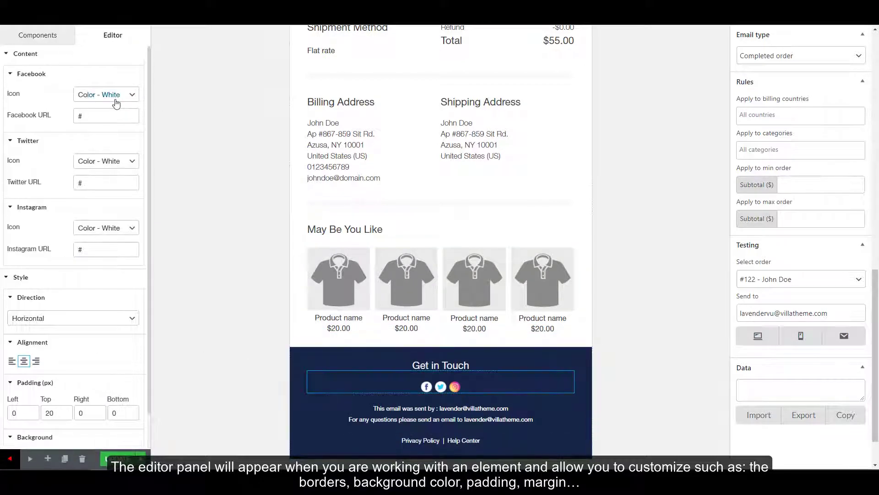
click(112, 94)
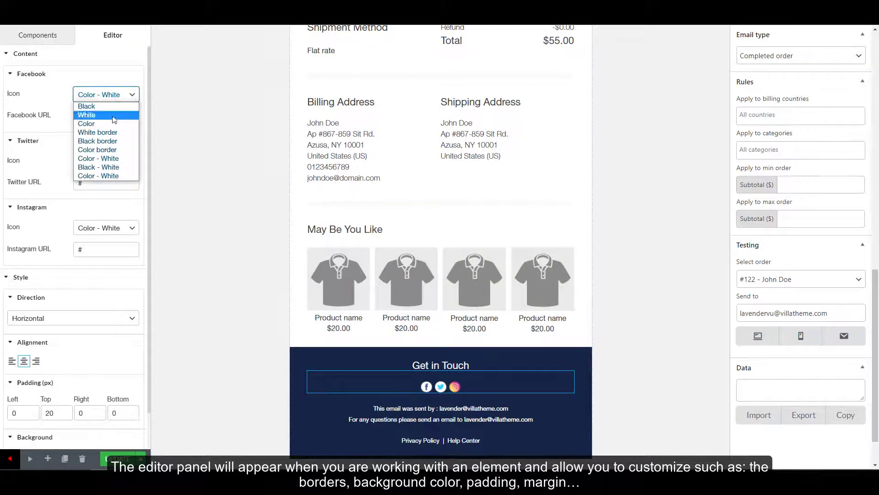
click(105, 159)
click(105, 94)
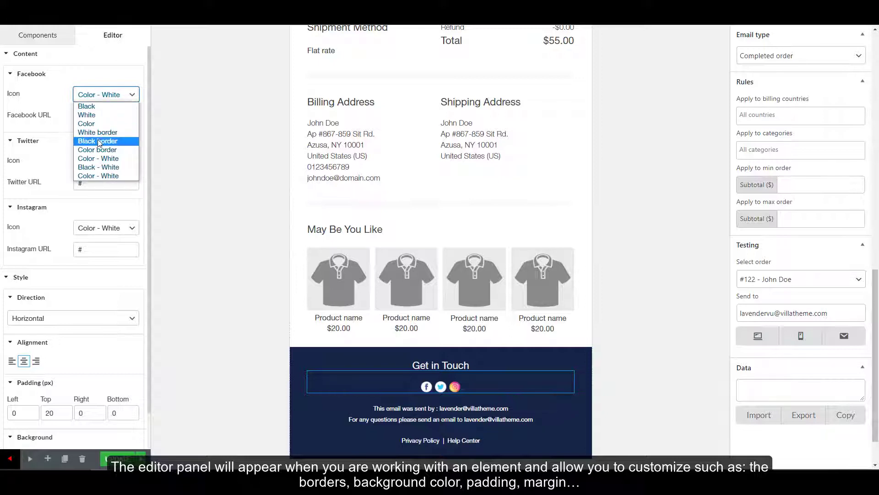
click(98, 141)
click(108, 98)
click(103, 138)
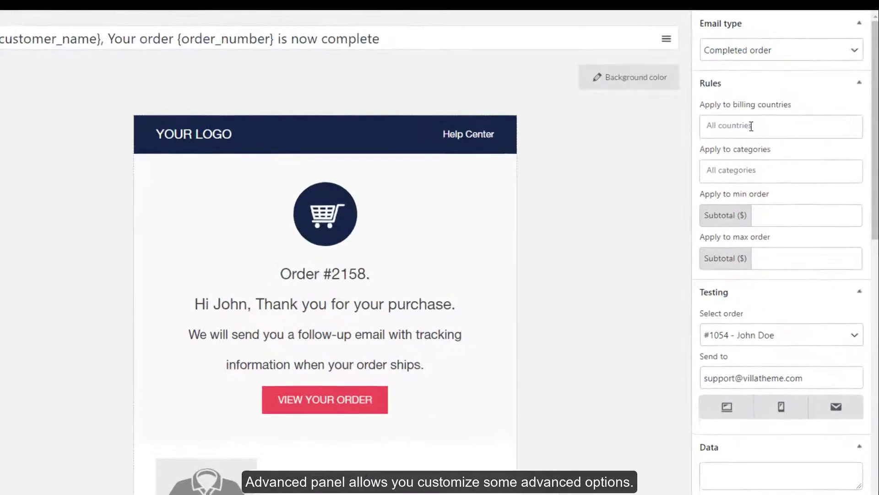
- Restrict the template's billing countries rule to United States (US)
click(751, 126)
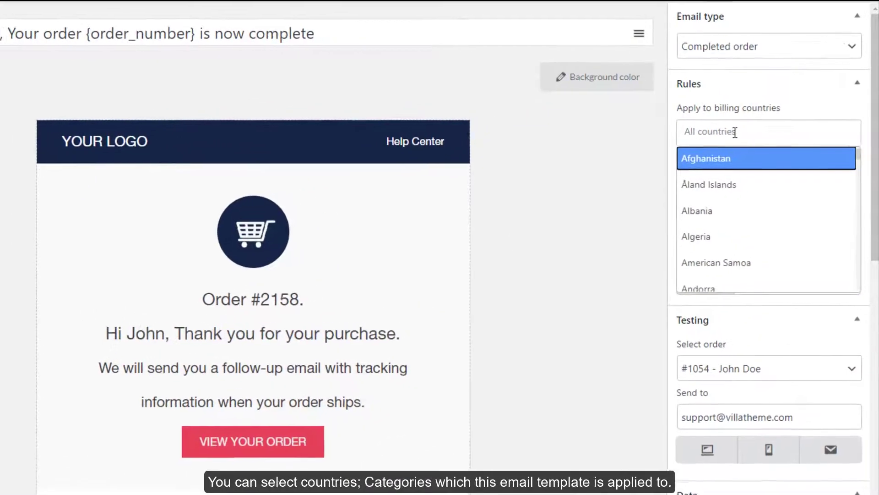
text(united)
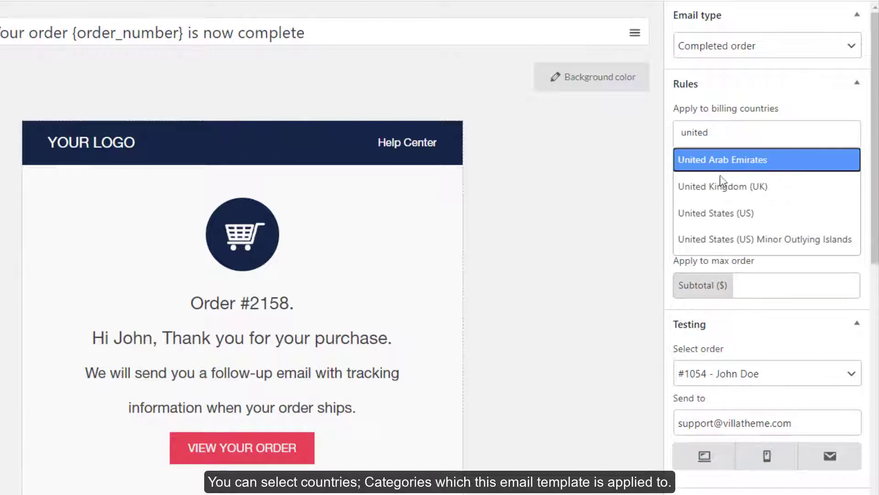
click(720, 212)
- Apply the template to the Bracelet category and set the minimum order subtotal to 100
click(701, 209)
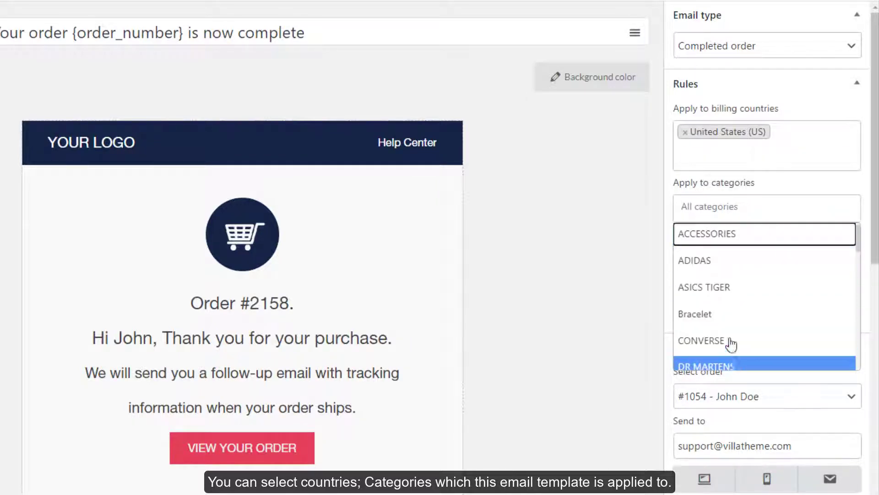
click(723, 320)
click(759, 267)
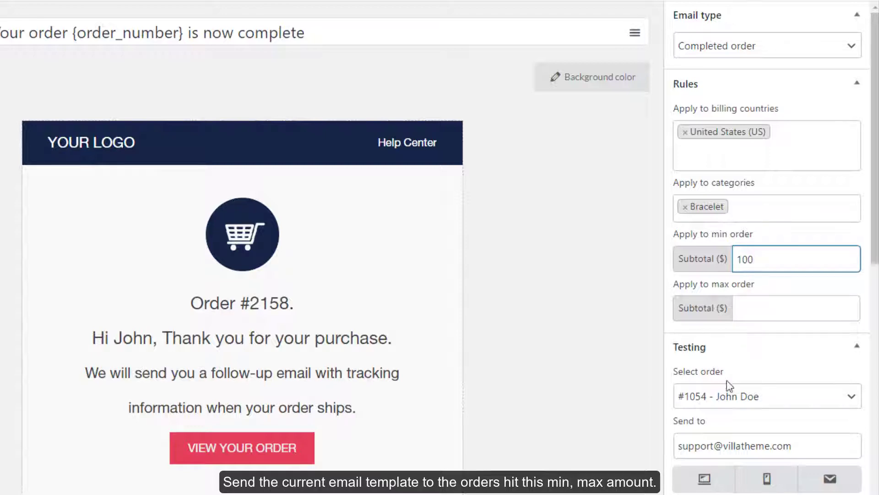
- Examine the available test orders and the test recipient's email address, leaving both as they are
click(728, 395)
click(733, 416)
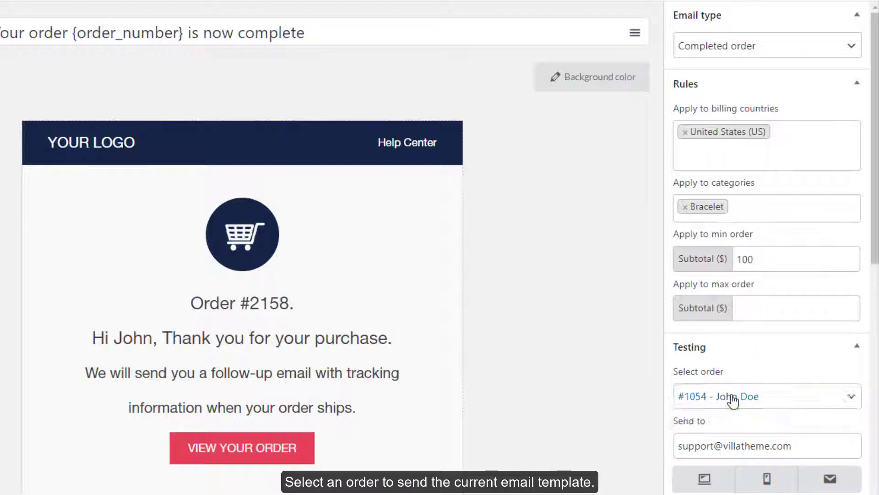
click(733, 400)
double_click(671, 436)
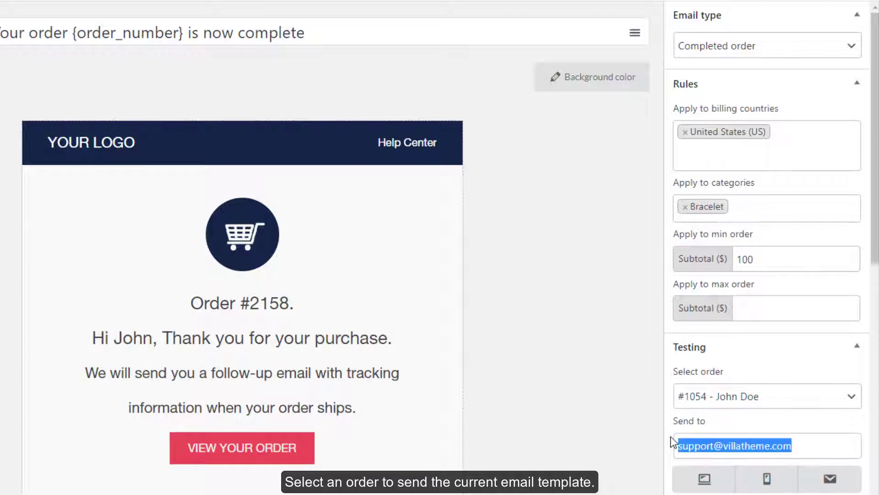
click(823, 429)
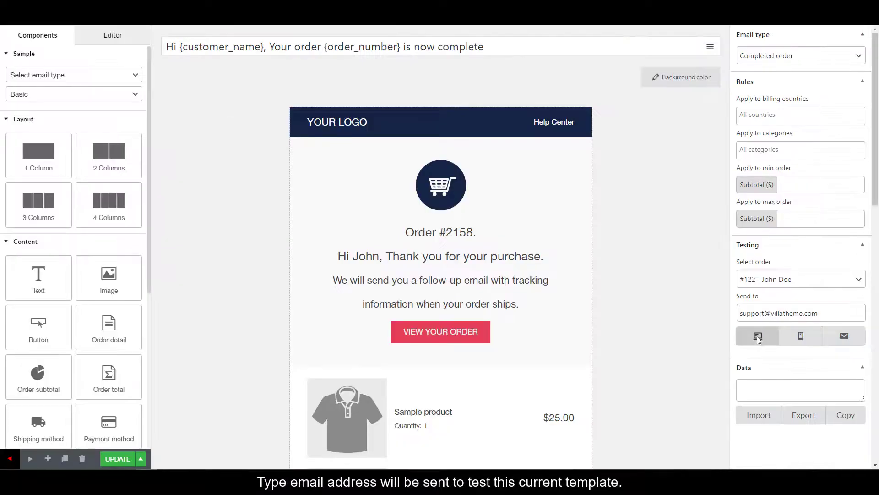
- Preview the whole email in desktop and mobile modes, close the preview and send a test email
click(705, 479)
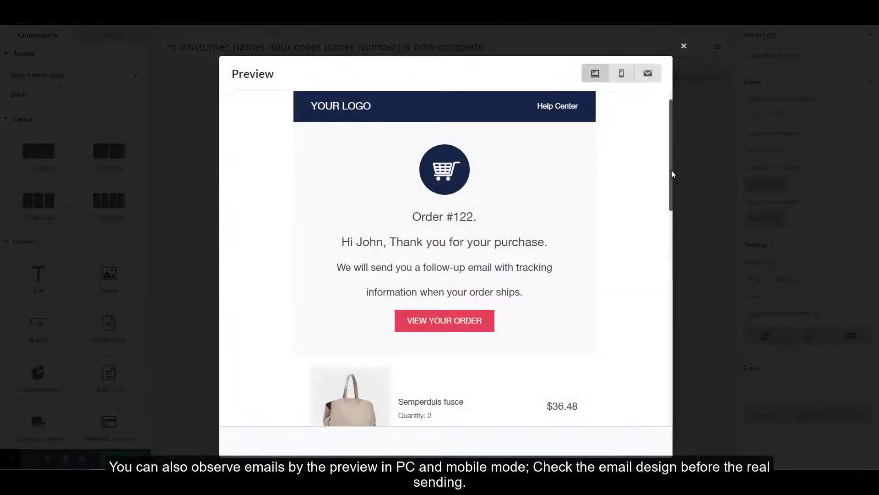
drag(671, 170, 661, 400)
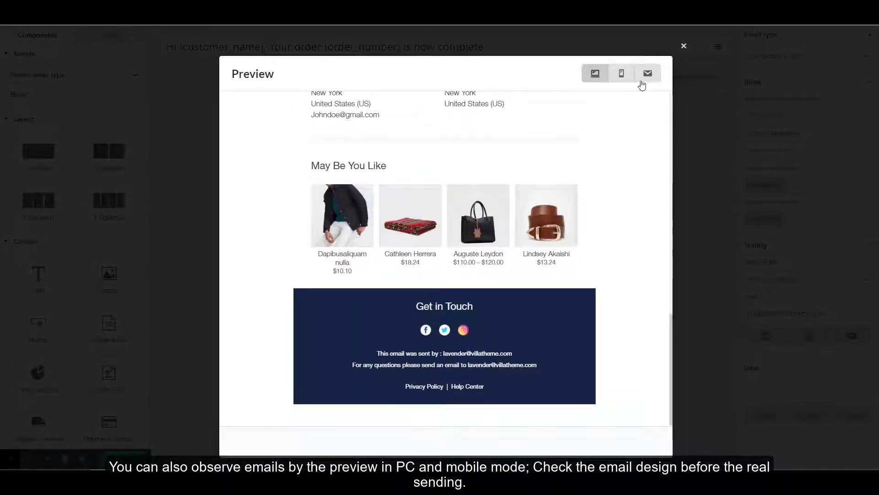
click(621, 73)
drag(671, 150, 665, 427)
click(683, 390)
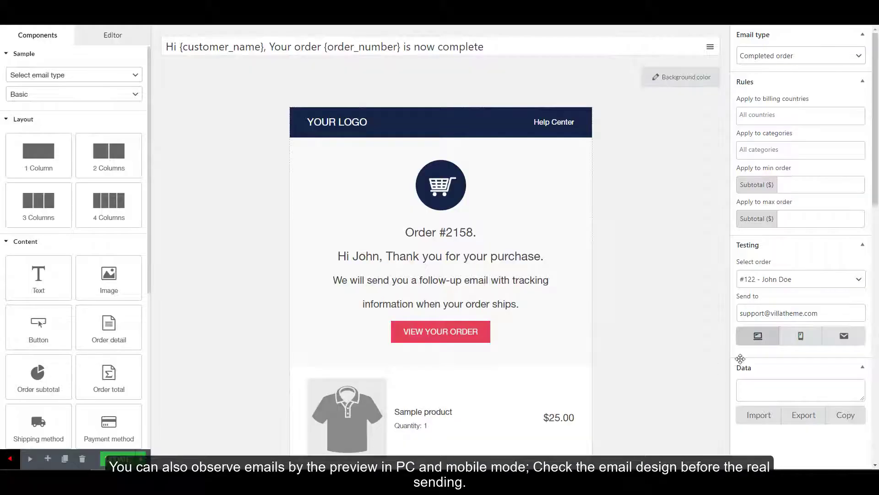
click(845, 339)
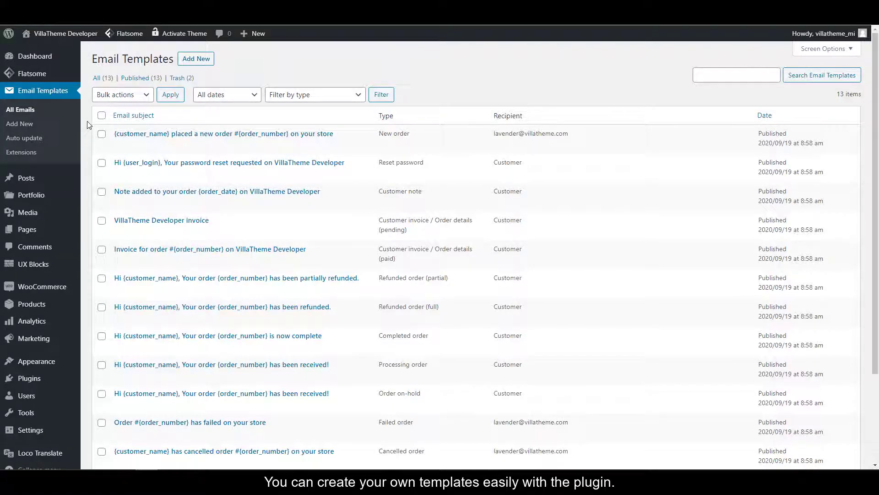
- Start a new email template with the subject "Hi {customer_name} your order is now completed", using the customer name shortcode
click(19, 124)
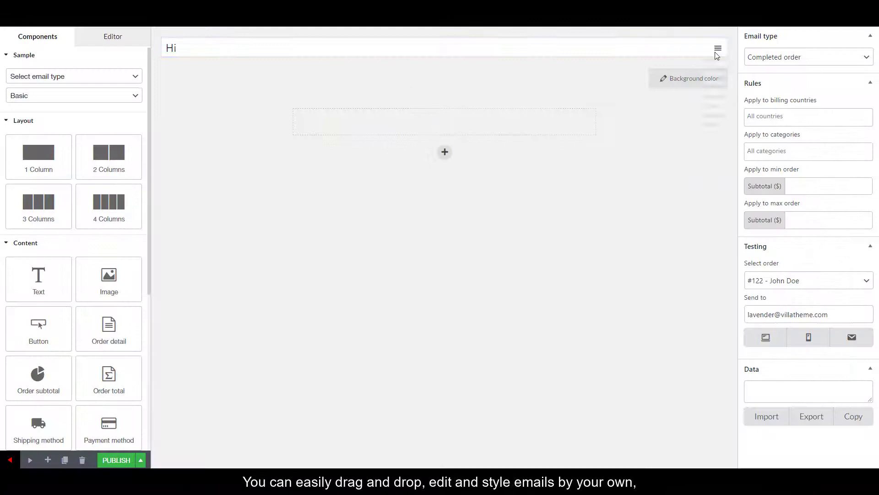
click(717, 50)
click(698, 87)
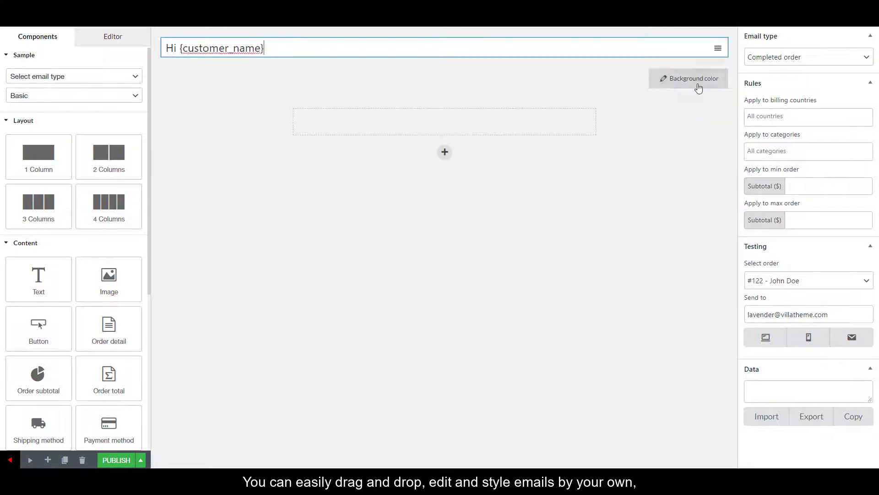
- Add a two-column layout and place a bold text block reading VILLATHEME in its first column
drag(113, 158, 347, 120)
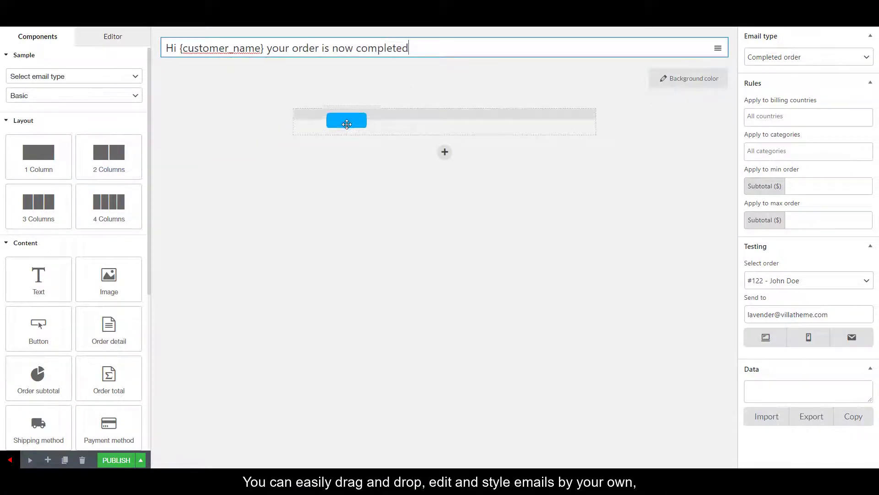
drag(57, 281, 334, 124)
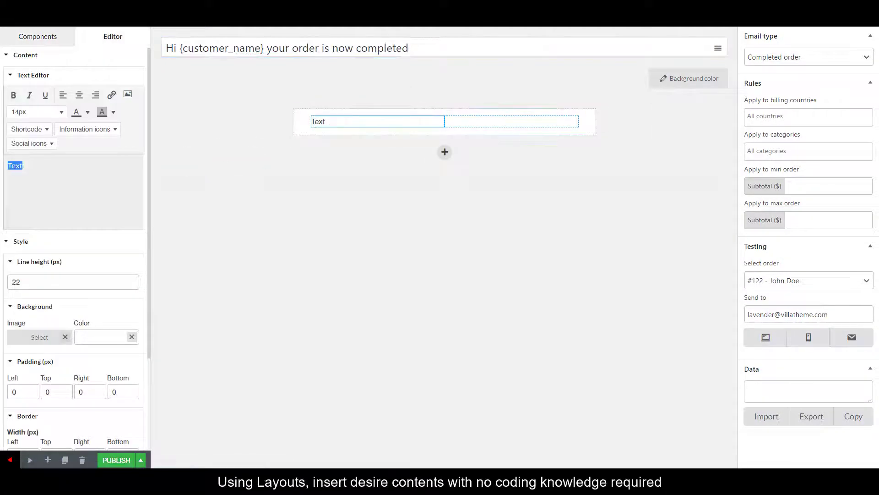
click(13, 95)
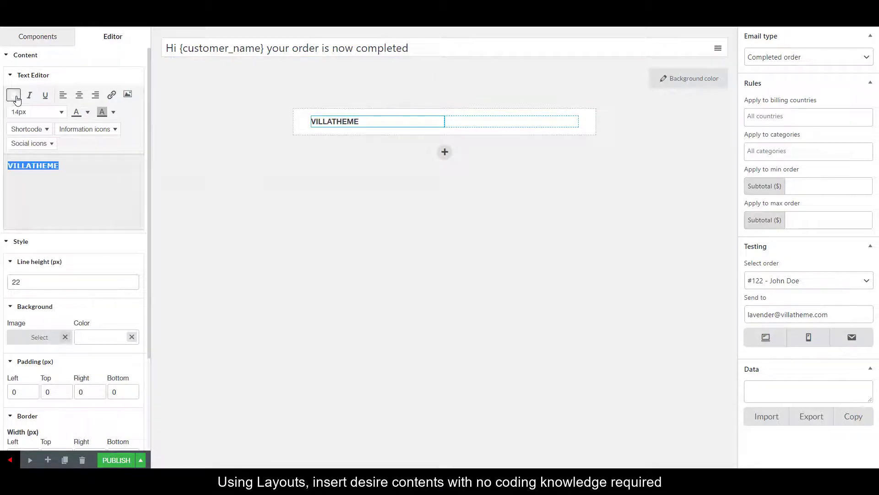
- Add a right-aligned Help Center text block to the second column and make both header texts white
click(39, 36)
drag(35, 282, 511, 121)
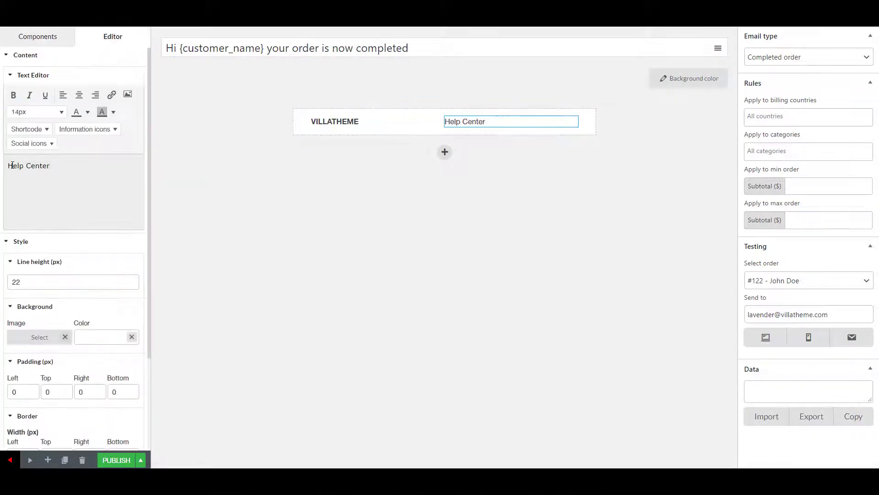
click(95, 95)
- Set the background colour of the two-column header row to dark navy blue
click(288, 130)
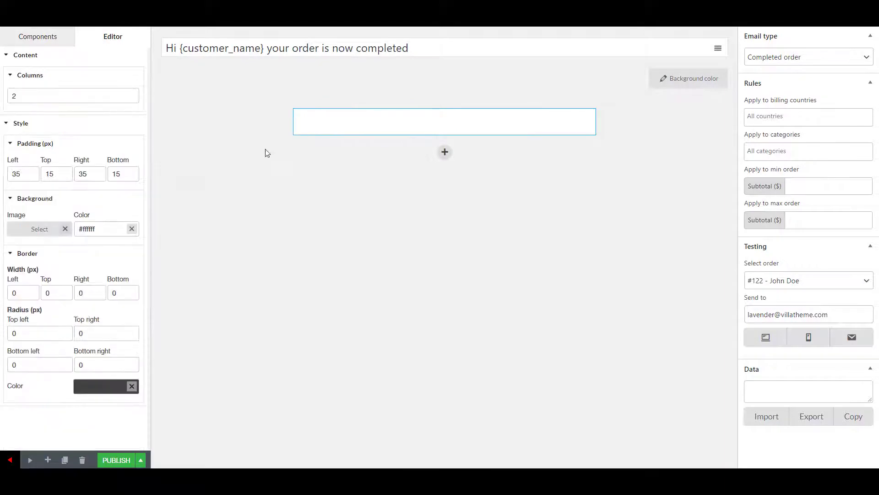
drag(98, 229, 77, 232)
key(Return)
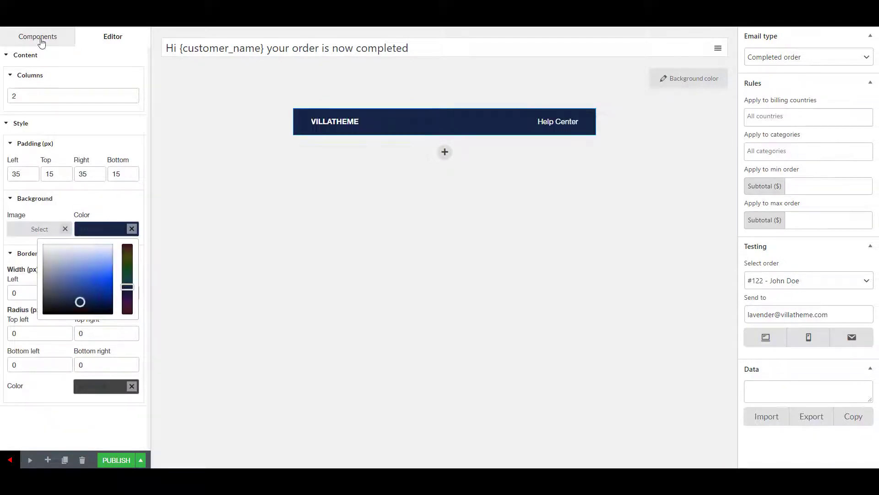
- Add a one-column row below the header and insert the round shopping cart image in it
click(41, 42)
drag(39, 155, 461, 143)
click(53, 38)
drag(109, 280, 355, 150)
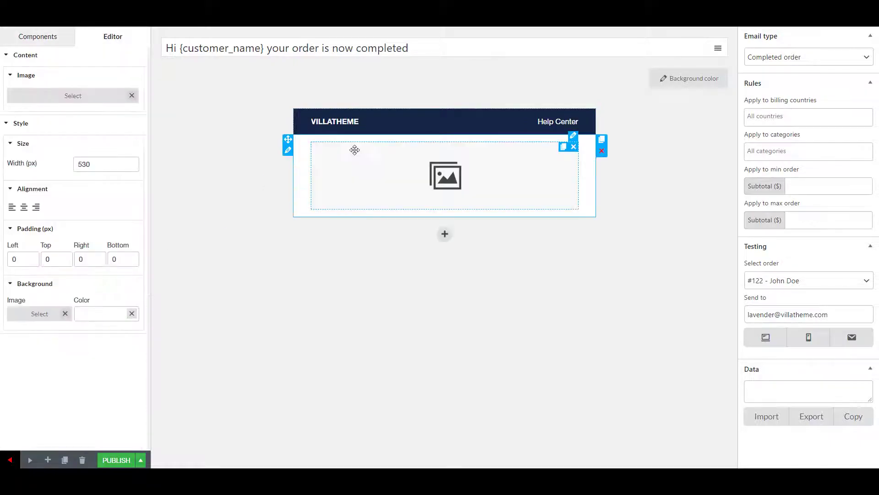
click(73, 96)
click(840, 440)
- Set the cart image's width to 100 px, centre it and give it a top padding of 20 px
double_click(76, 164)
text(100)
click(24, 207)
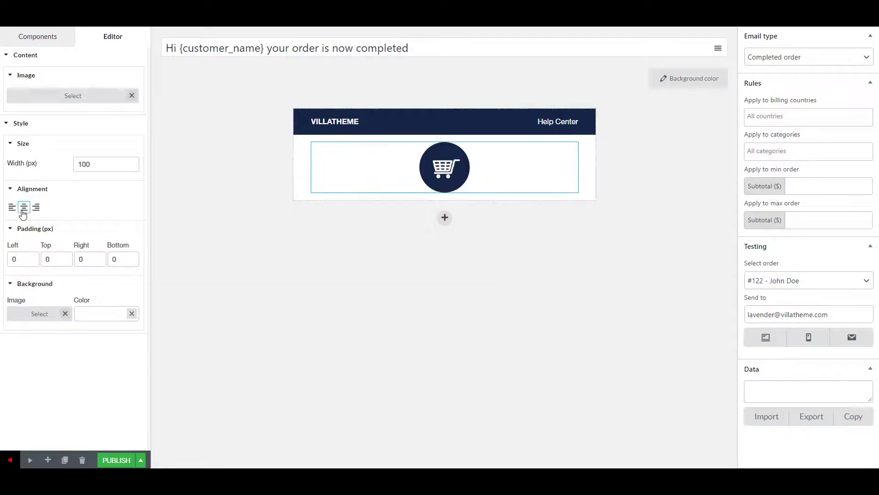
double_click(46, 260)
text(20)
- Add a one-column row below the cart image with a text block whose first line reads "Order #{order_number}." using the order number shortcode
click(445, 227)
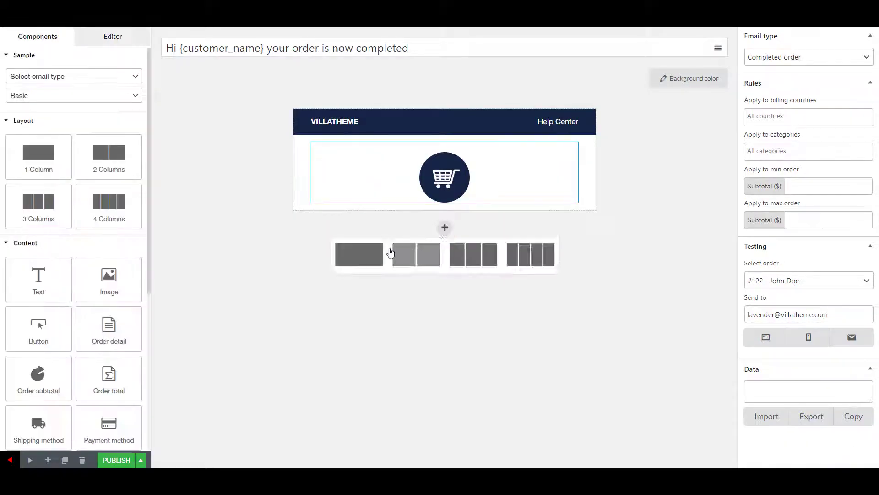
click(384, 253)
drag(38, 275, 351, 232)
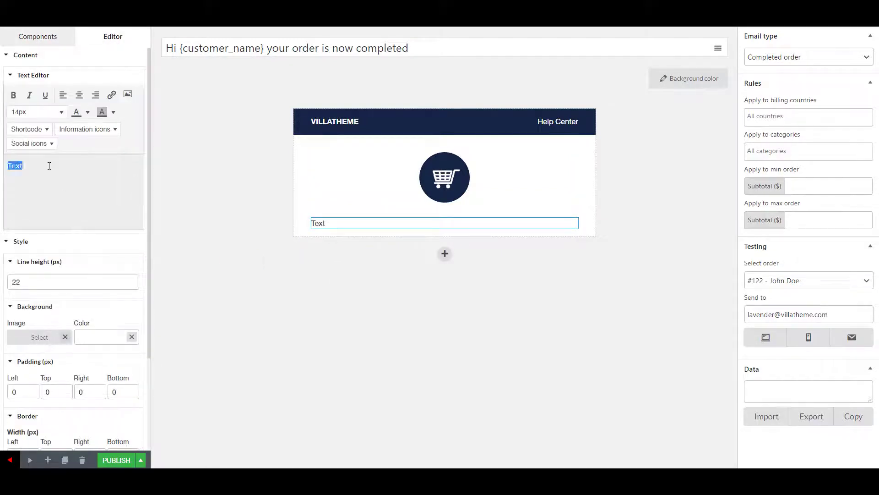
key(BackSpace)
text(Order #)
click(54, 131)
click(43, 307)
text(.)
key(Return)
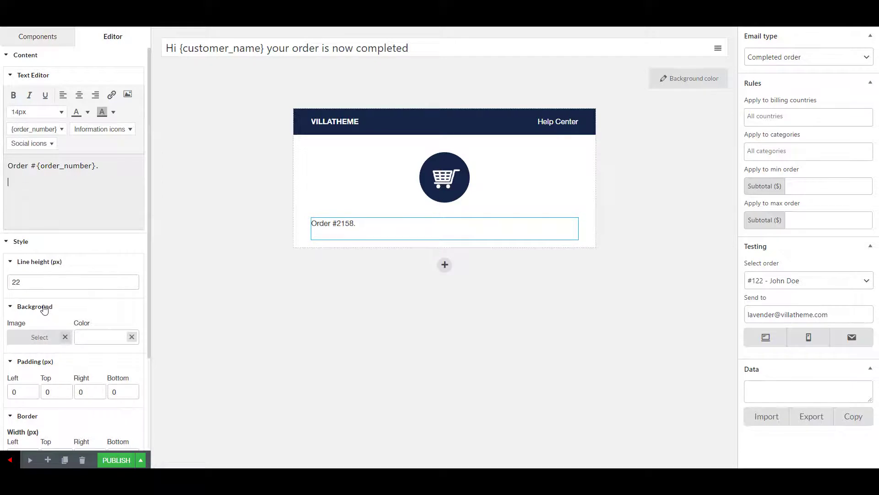
- Add "Hi {customer_name}, Thank you for your purchase." and "We will send you a follow-up email with tracking information when your order ships", centring all lines
text(Hi)
click(54, 130)
click(53, 190)
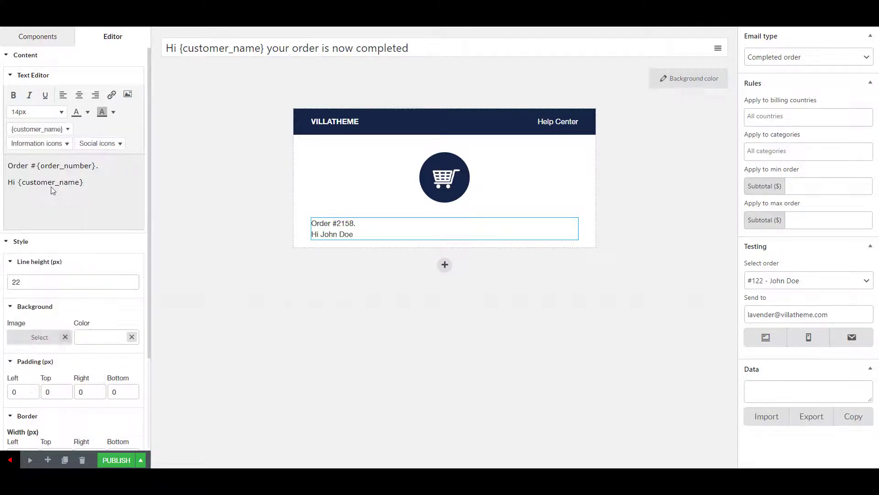
text(, Thank you for your purchase. We will send you a follow-up email with tracking information when your order ships)
key(ctrl+a)
click(79, 96)
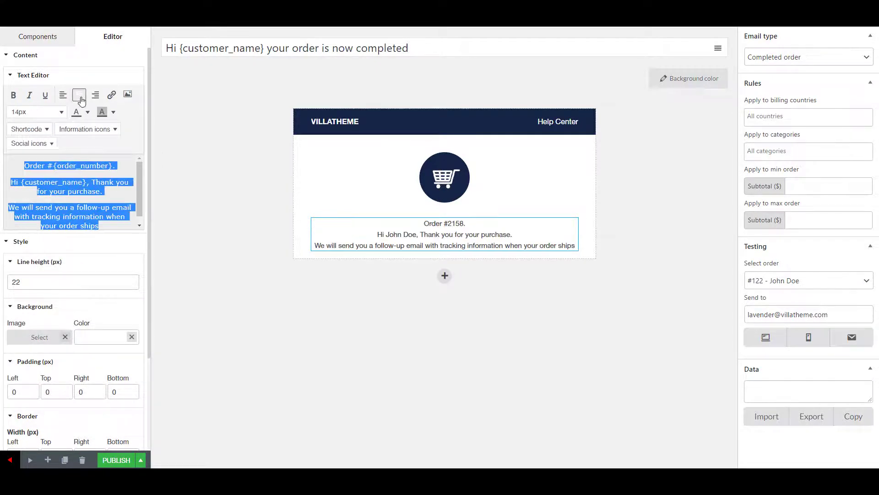
- Set the font size of the order number line and the customer greeting line to 24px
drag(105, 192, 24, 165)
click(31, 113)
click(21, 306)
click(66, 210)
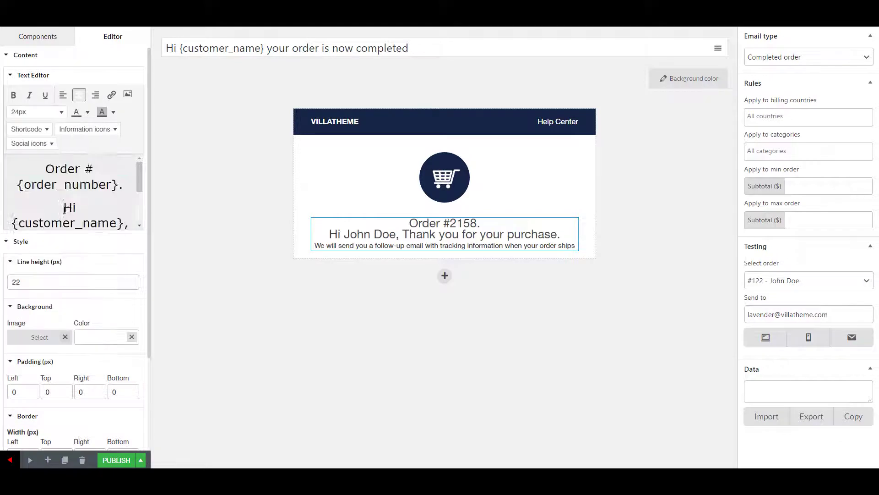
- Set the font size of the tracking information sentence to 20px and the text block's line height to 48 px
scroll(69, 206, down, 2)
drag(100, 218, 9, 200)
click(29, 112)
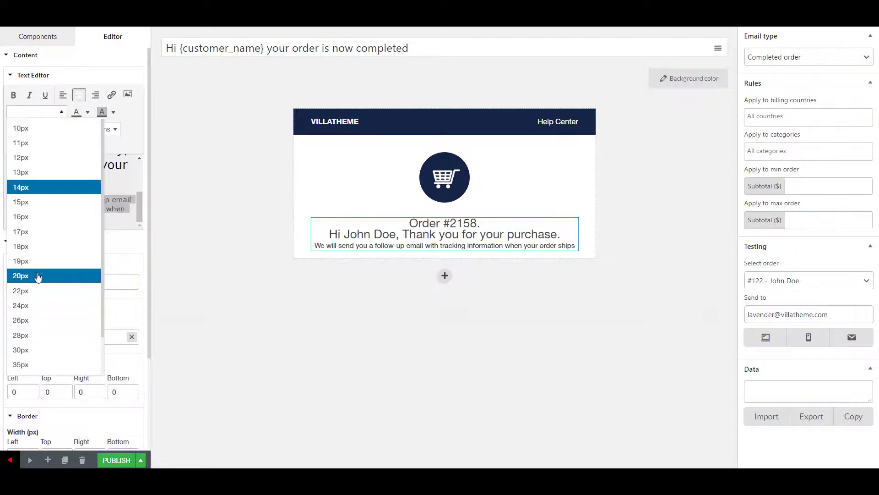
click(37, 275)
double_click(63, 285)
text(48)
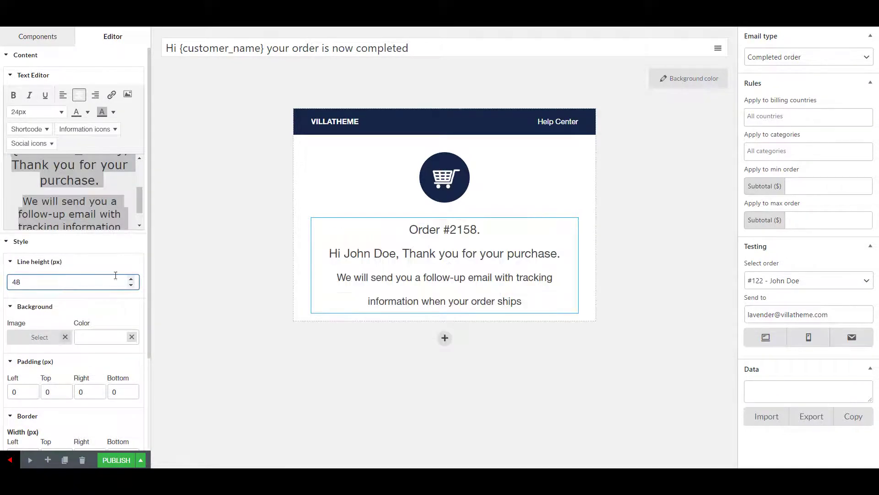
- Add an empty one-column row below the order message text
click(445, 338)
click(360, 364)
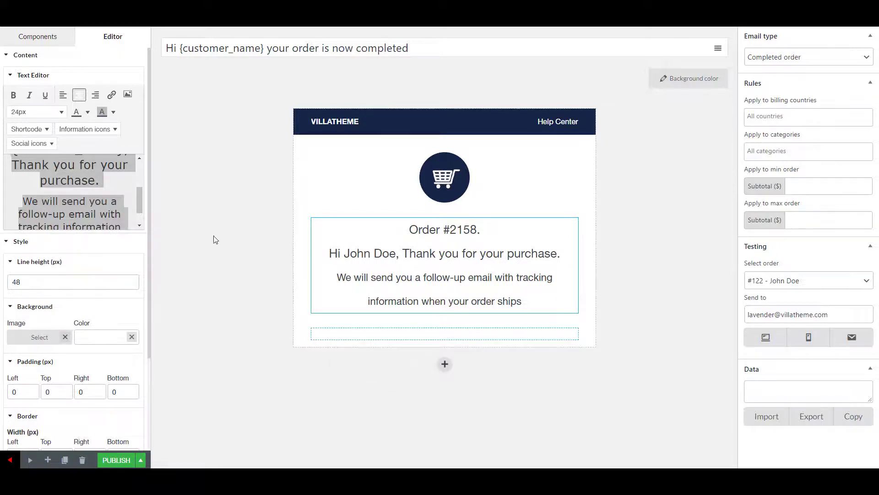